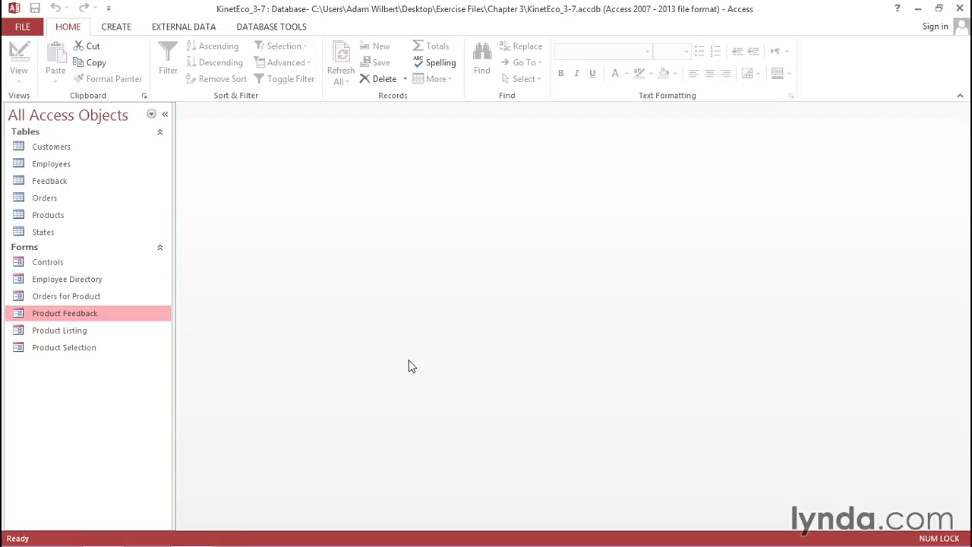
- Open the Product Feedback form in Design View and place a check box below the Feedback field, about 3.1" down and 1.6" across
right_click(92, 313)
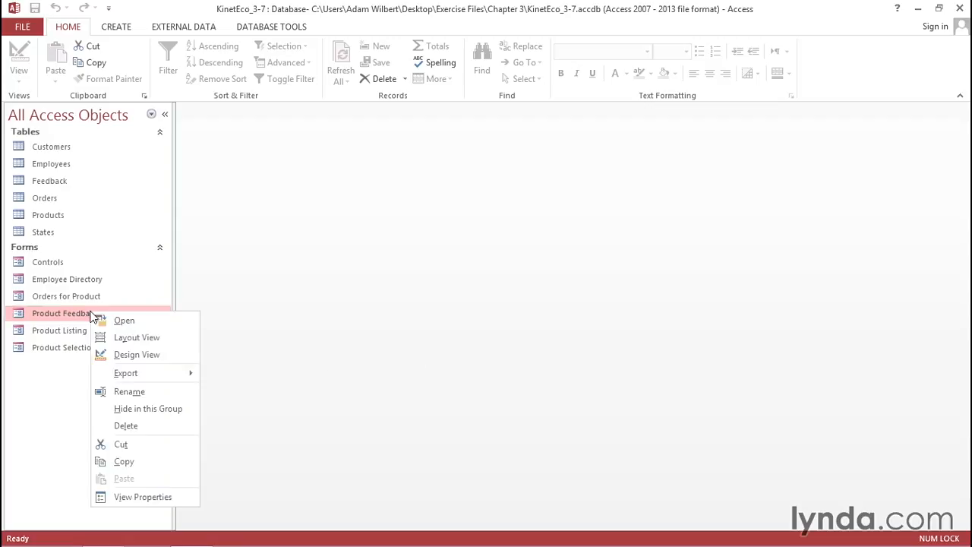
click(136, 355)
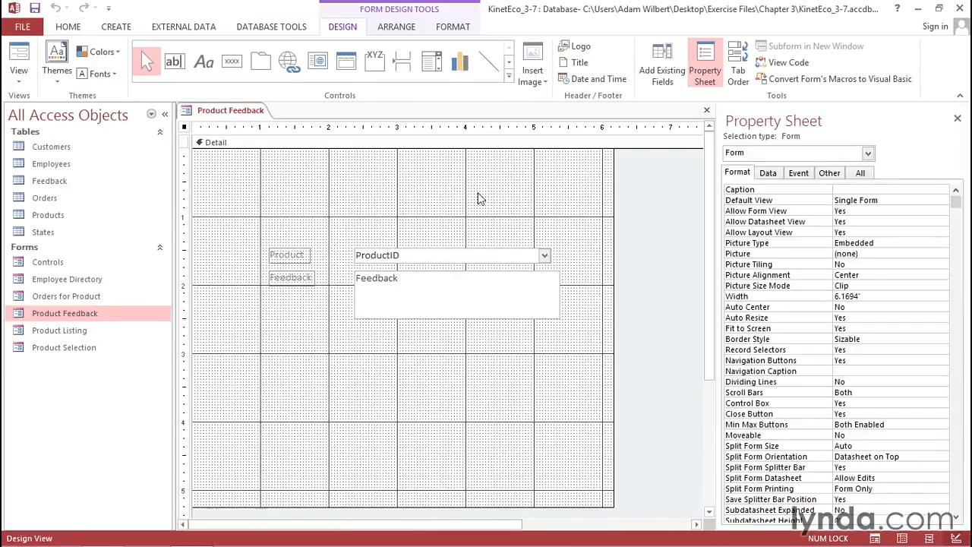
click(509, 66)
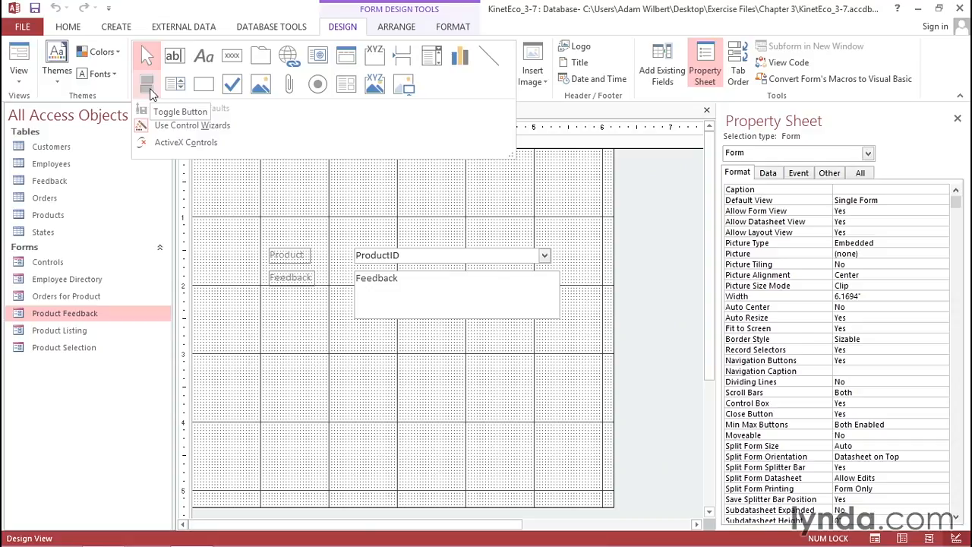
click(236, 90)
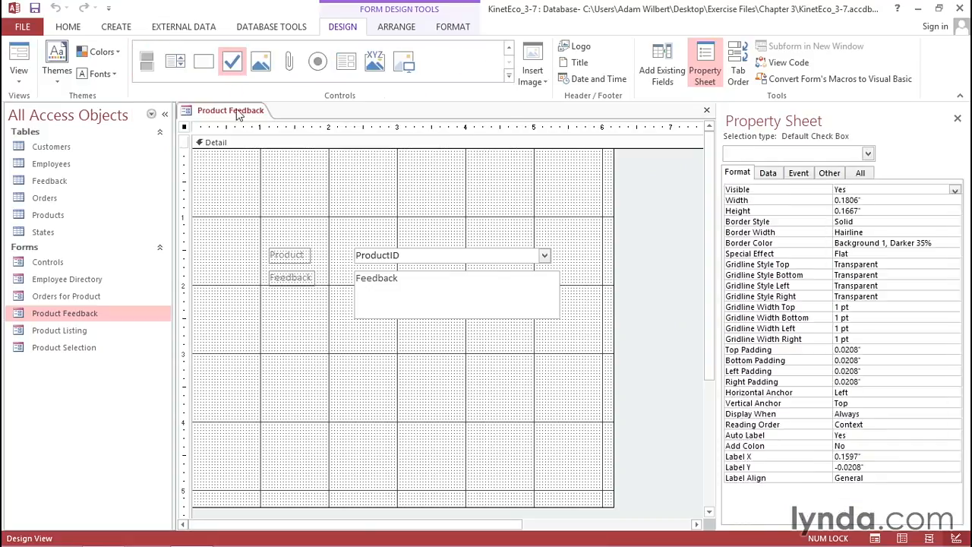
click(301, 363)
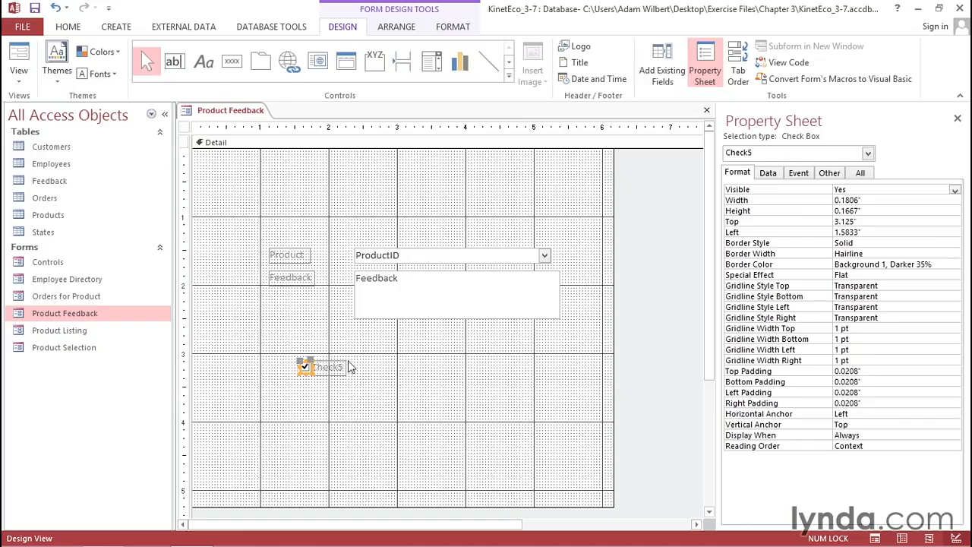
- Add an option button about 2.8" across and a toggle button about 4.1" across, in line with the check box
click(509, 75)
click(317, 84)
click(384, 366)
click(509, 76)
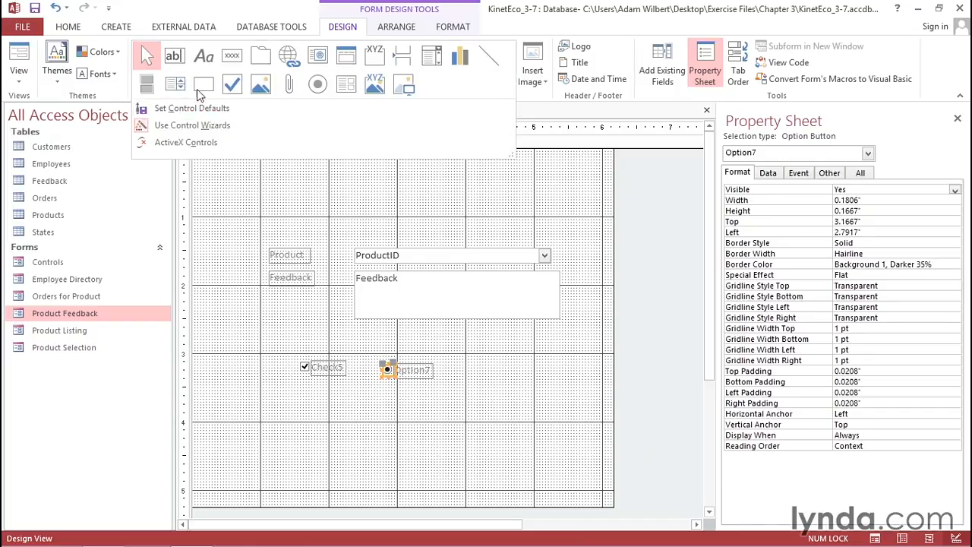
click(148, 85)
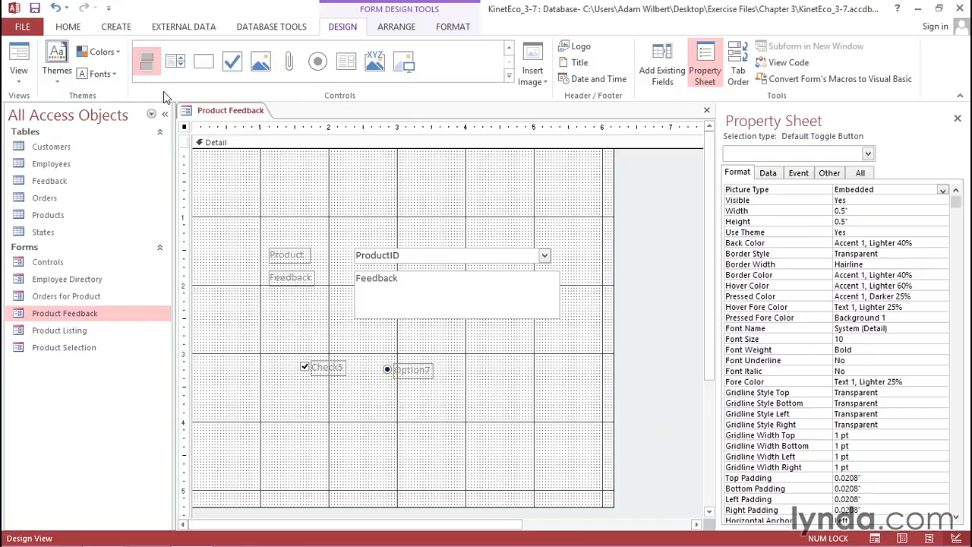
click(473, 364)
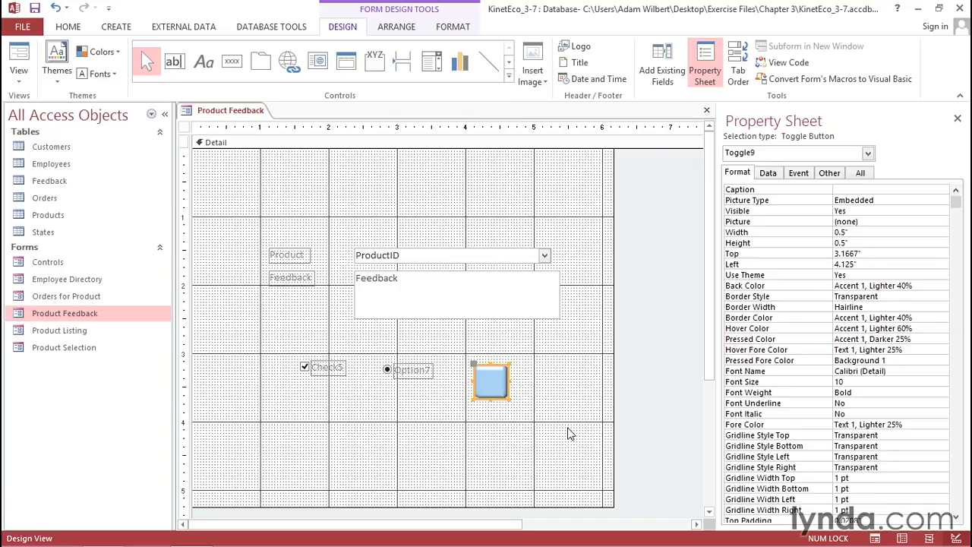
- Set the Control Source of both the toggle button and the option button to the Public field
click(767, 174)
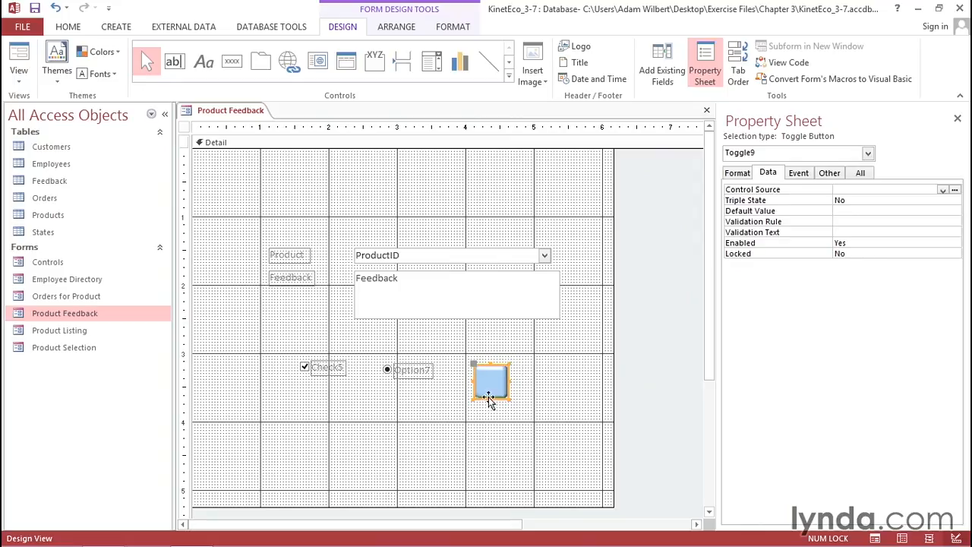
click(943, 191)
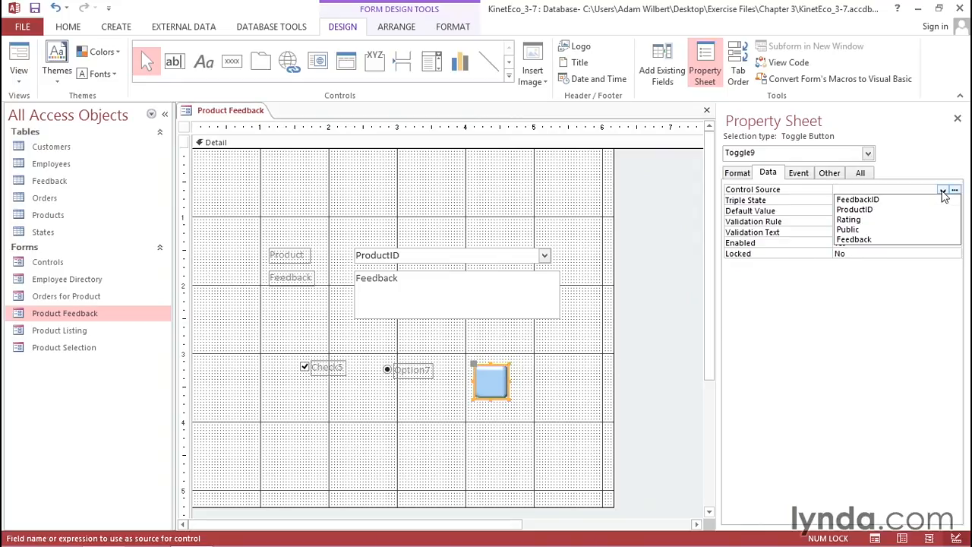
click(864, 229)
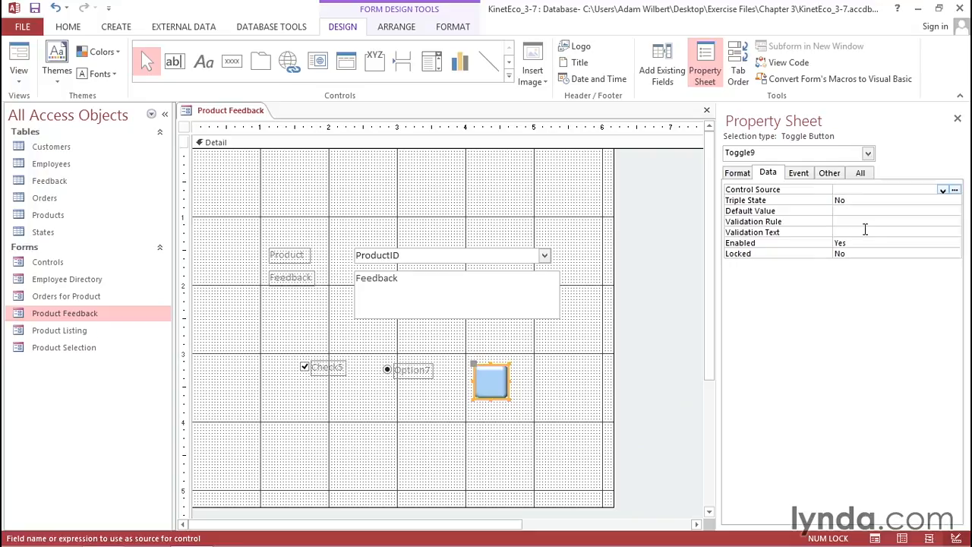
click(387, 372)
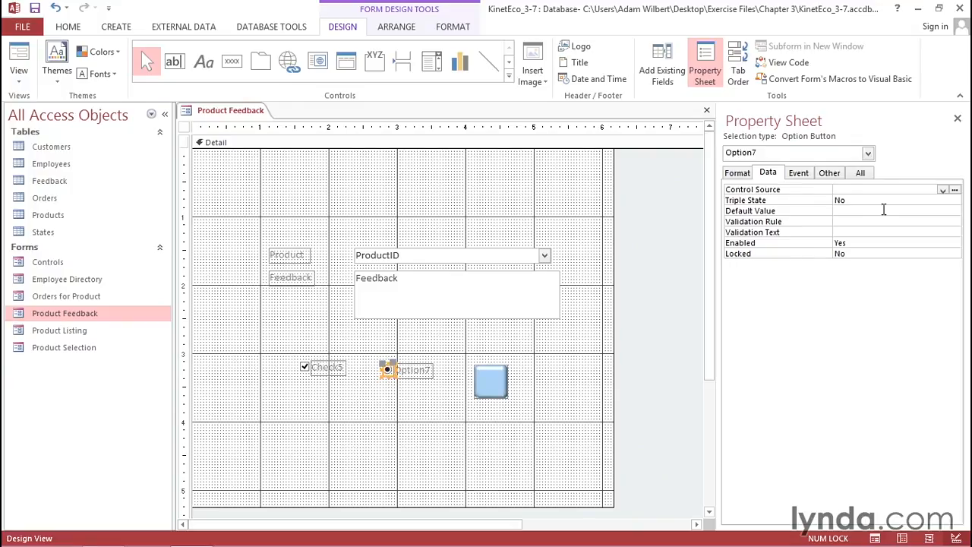
click(942, 191)
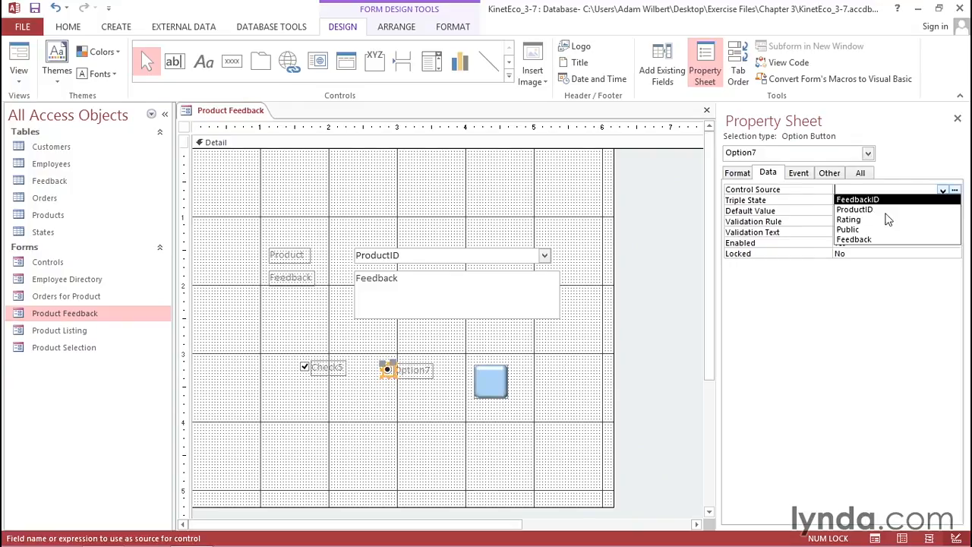
click(872, 229)
- Set the check box's Control Source to the Public field
click(306, 369)
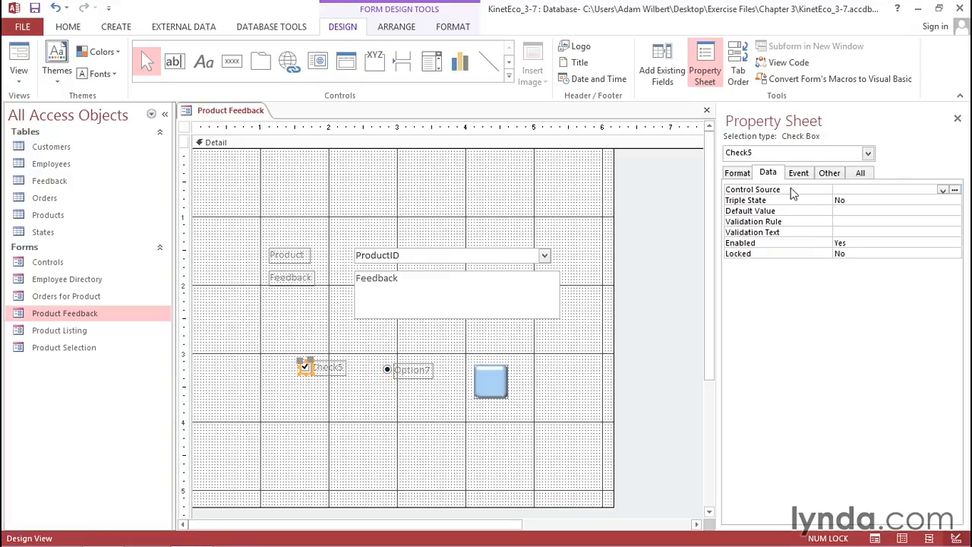
click(942, 192)
click(858, 230)
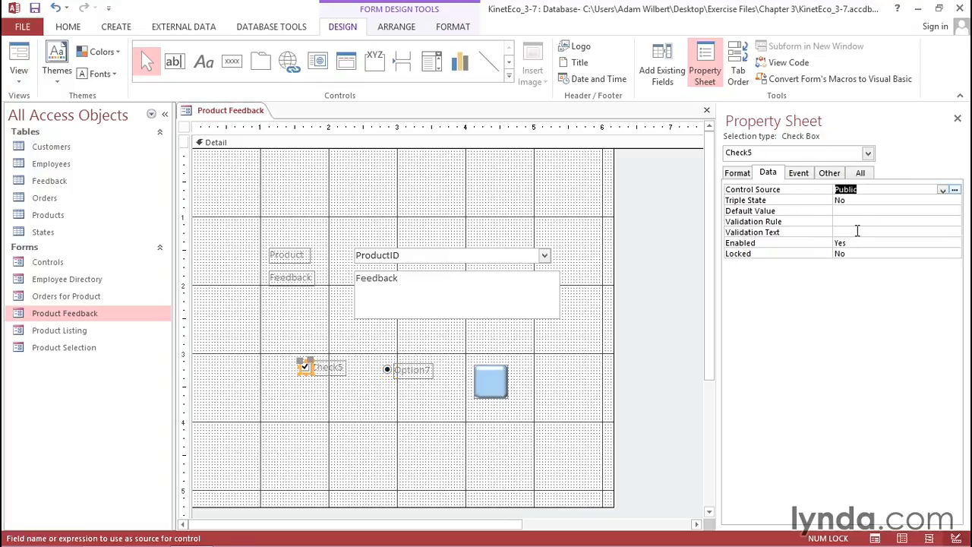
- Switch the form to Form View and step through the records to compare the check box, option button and toggle button
click(21, 59)
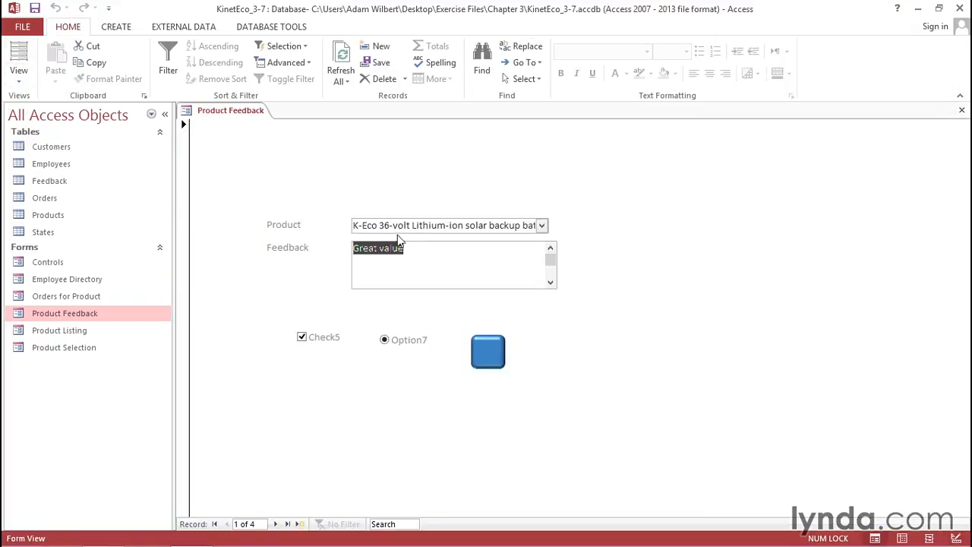
click(276, 524)
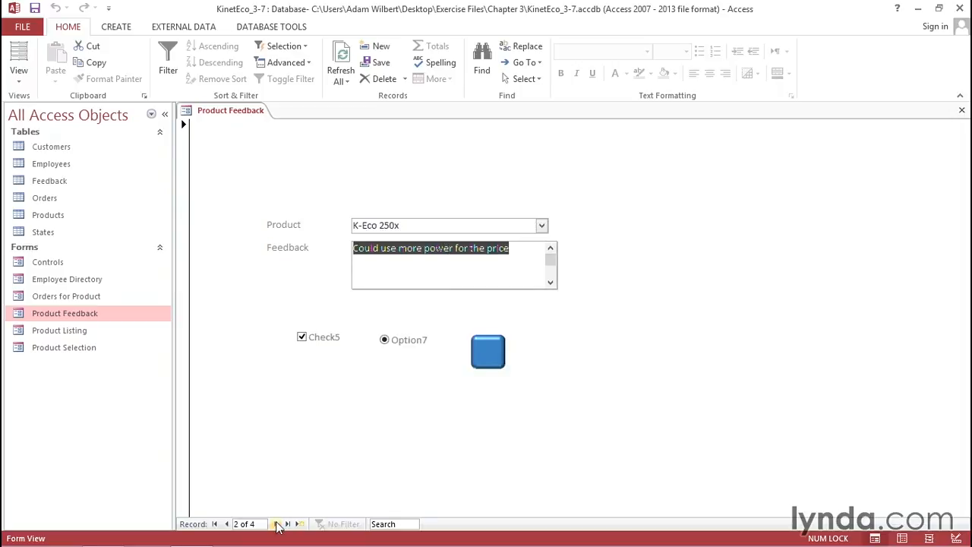
click(278, 523)
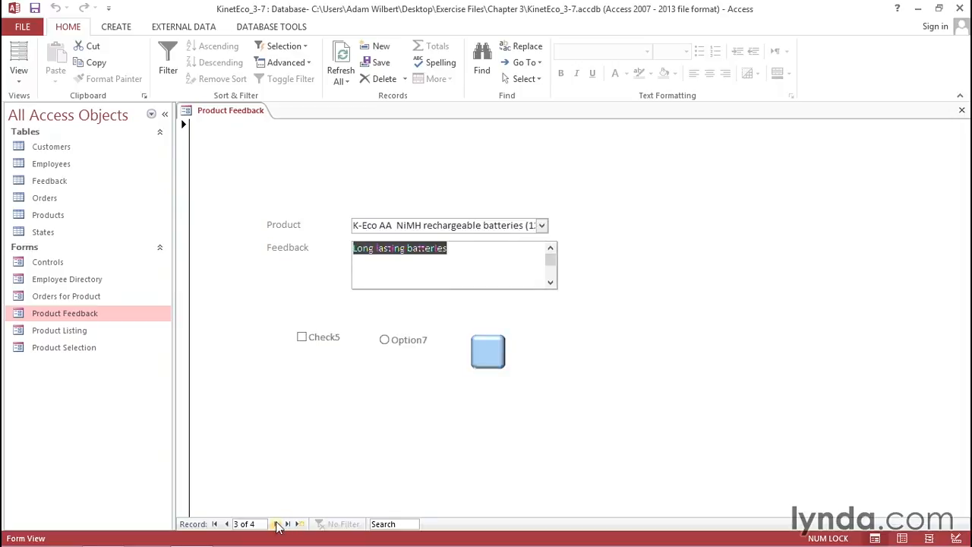
click(278, 524)
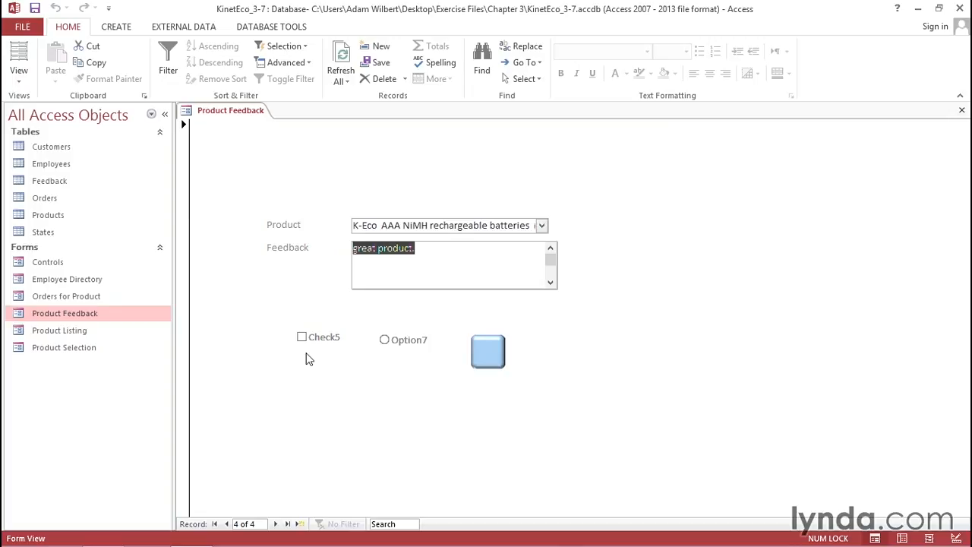
- Return the form to Design View and delete the option button with its label and the toggle button
click(19, 76)
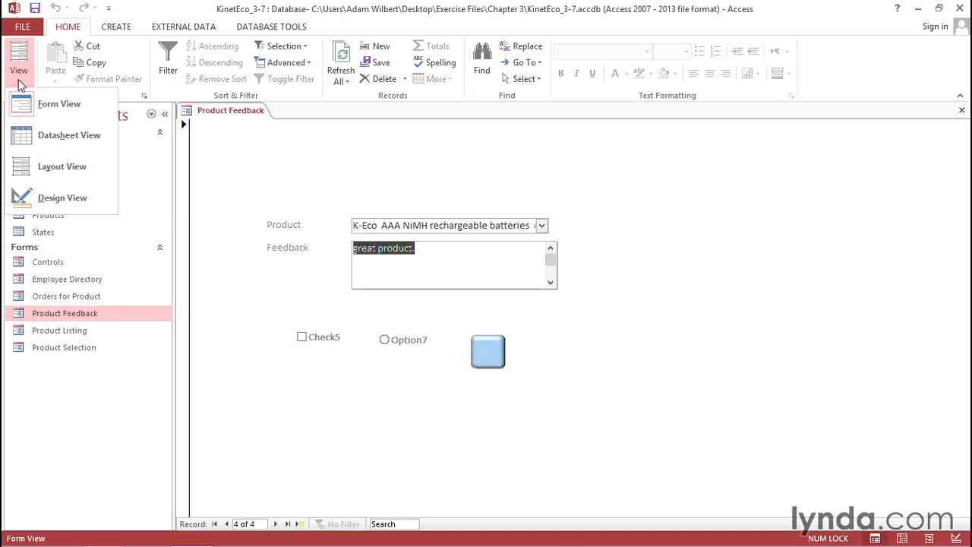
click(30, 197)
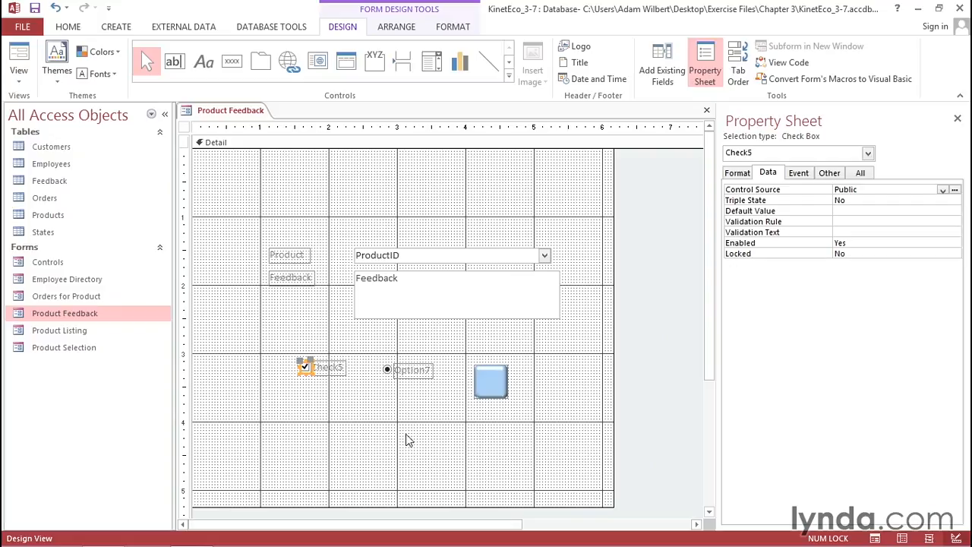
drag(376, 351, 527, 417)
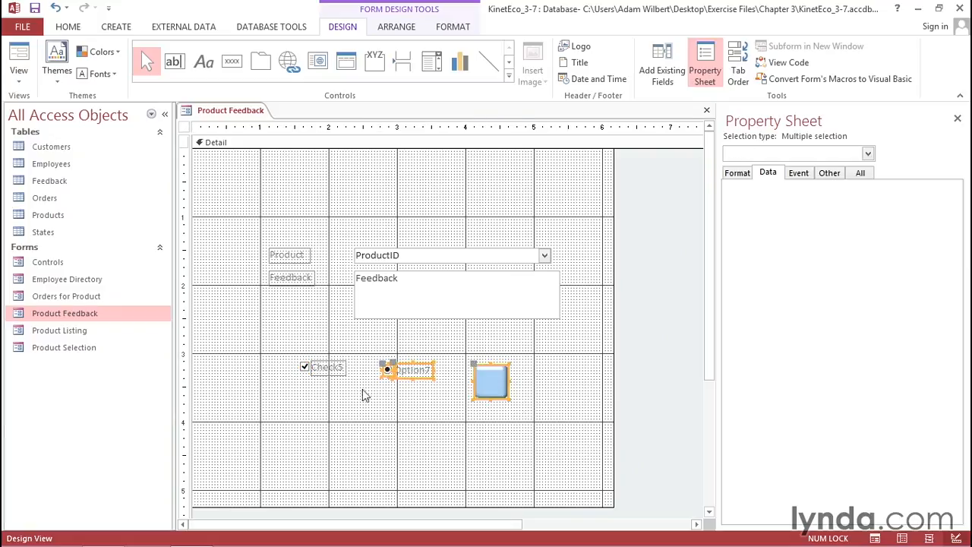
key(Delete)
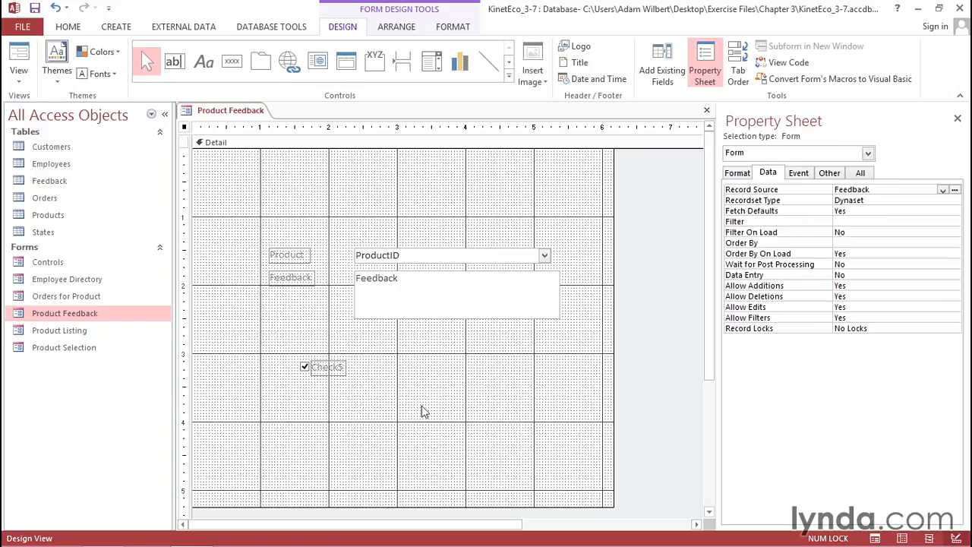
- Relabel the check box "Can we use this on our website?" and move it directly beneath the Feedback text box
double_click(334, 369)
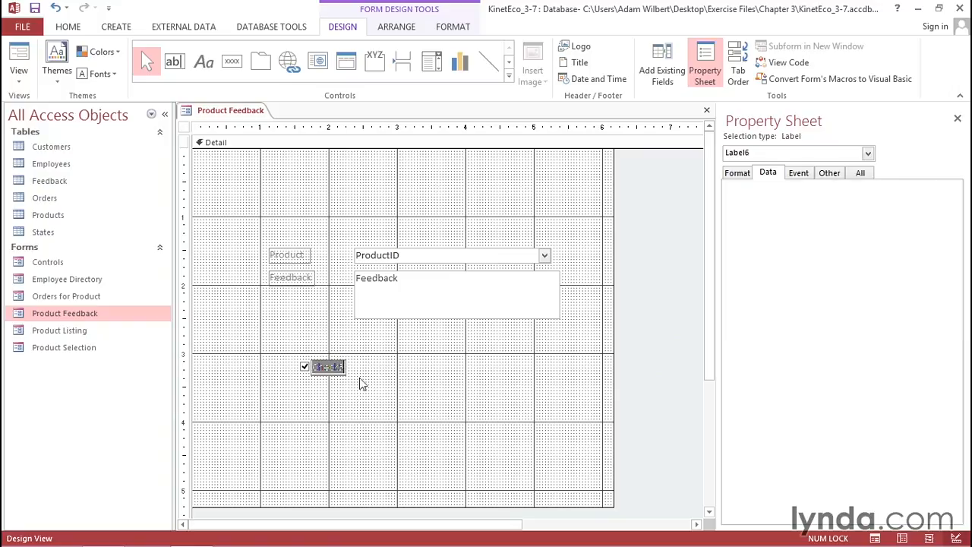
text(Can we use this on our website?)
key(Return)
drag(337, 360, 380, 328)
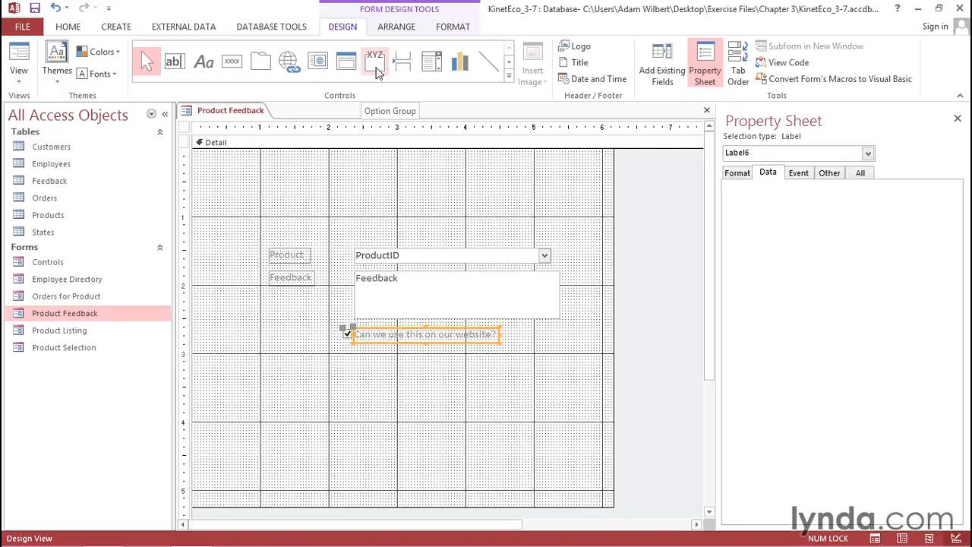
- Open the Feedback table to examine its Rating values, and close it again
double_click(41, 182)
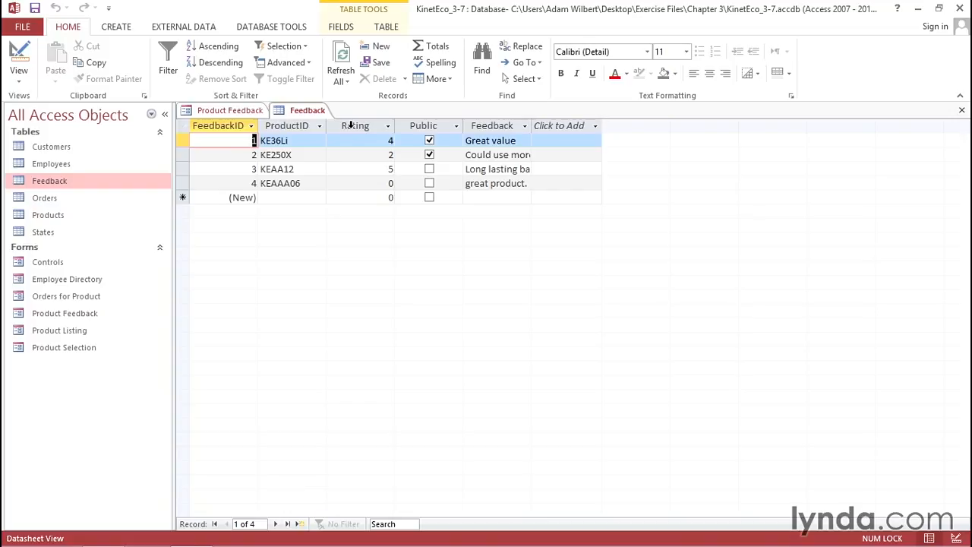
click(961, 110)
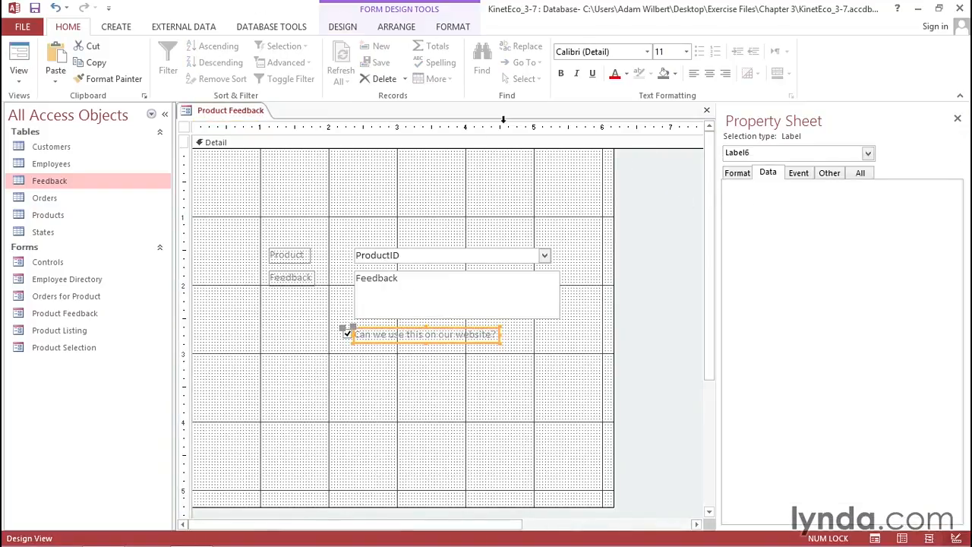
- Insert an option group on the form below the website permission check box
click(342, 26)
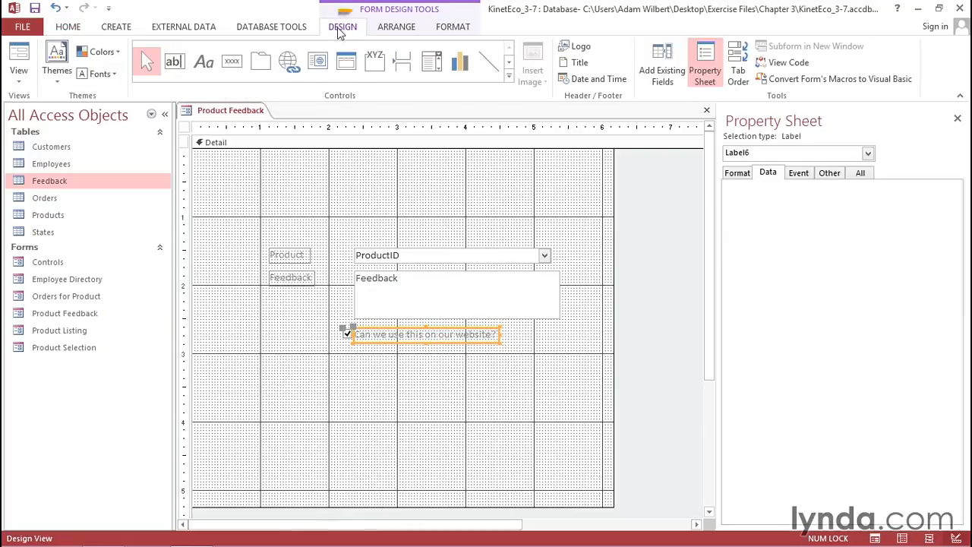
click(374, 59)
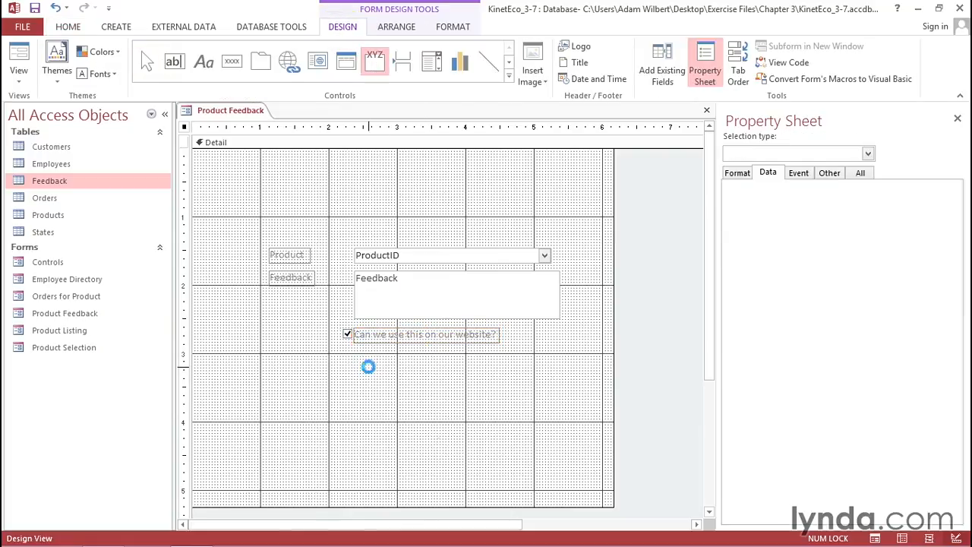
click(369, 368)
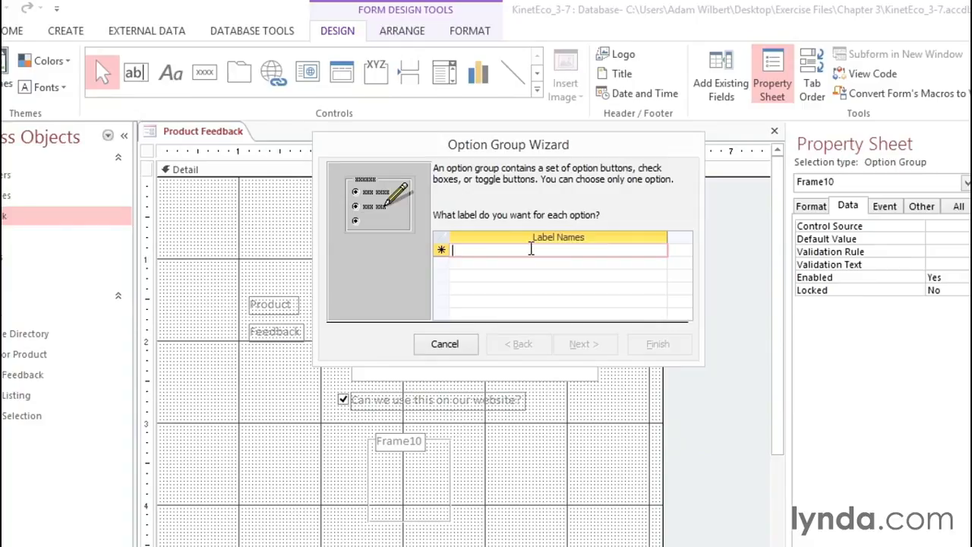
- Enter the option labels Excellent, Good, Average, Below Average and Poor in the Option Group Wizard and continue to the default choice
text(Excellent)
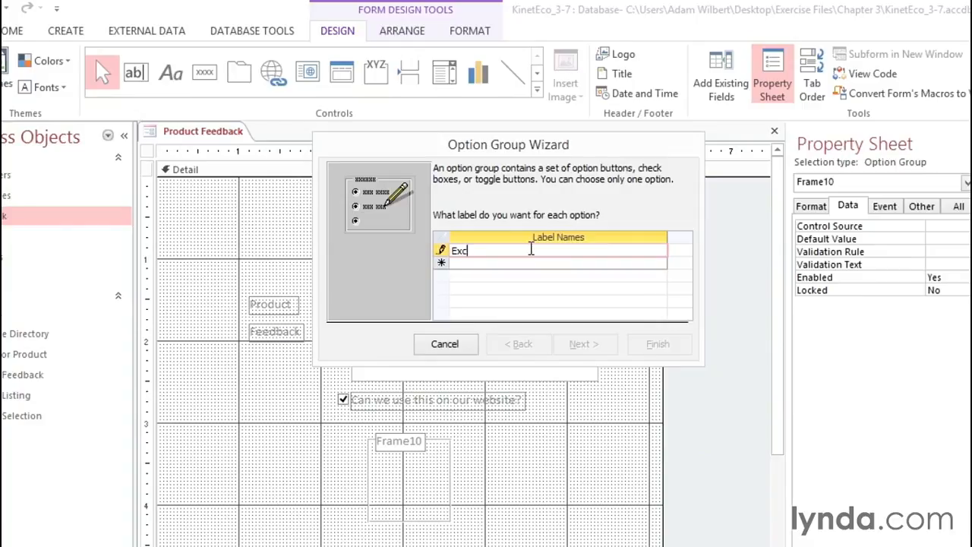
key(Tab)
text(Good)
key(Tab)
text(Average)
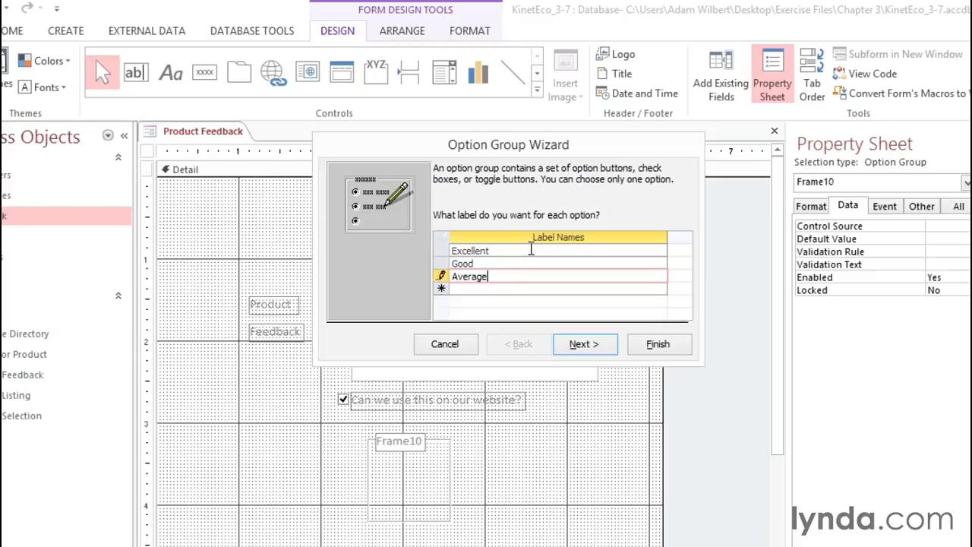
key(Tab)
text(Bel)
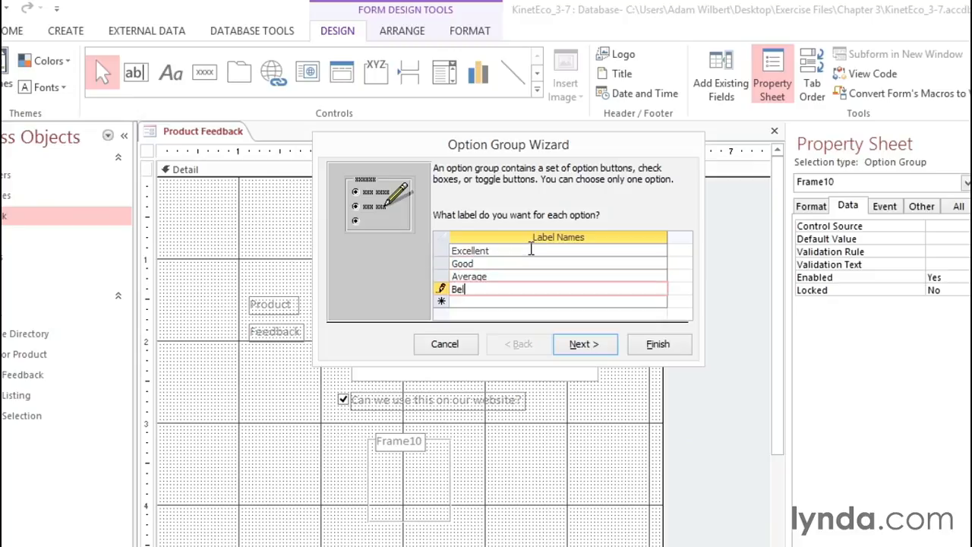
text(ow Average)
key(Tab)
text(Poor)
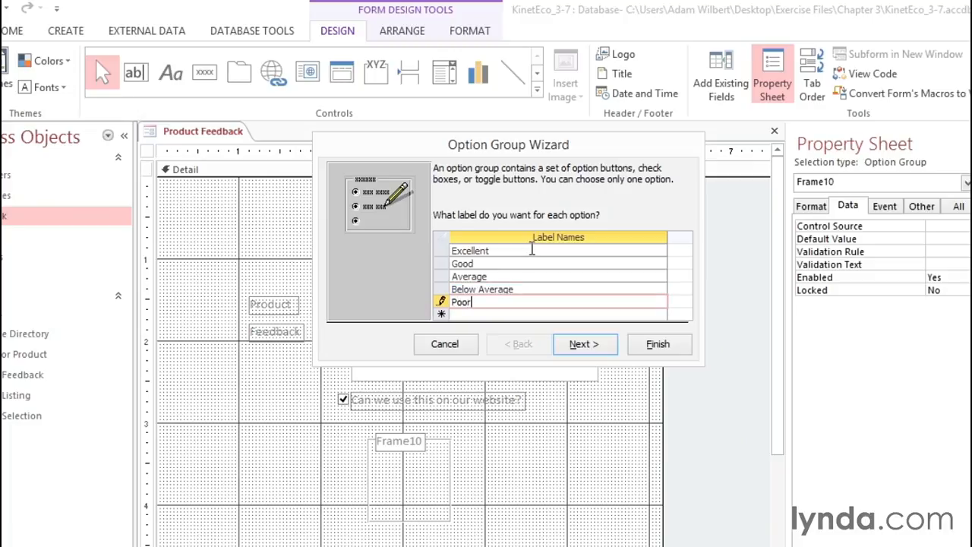
click(581, 346)
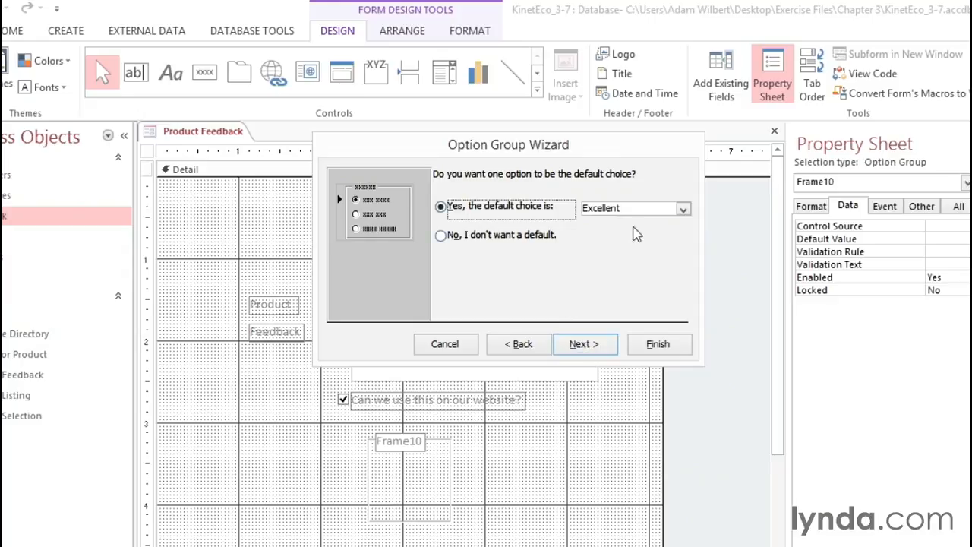
- Choose to have no default option for the option group and continue to the option values
click(683, 208)
click(654, 196)
click(441, 236)
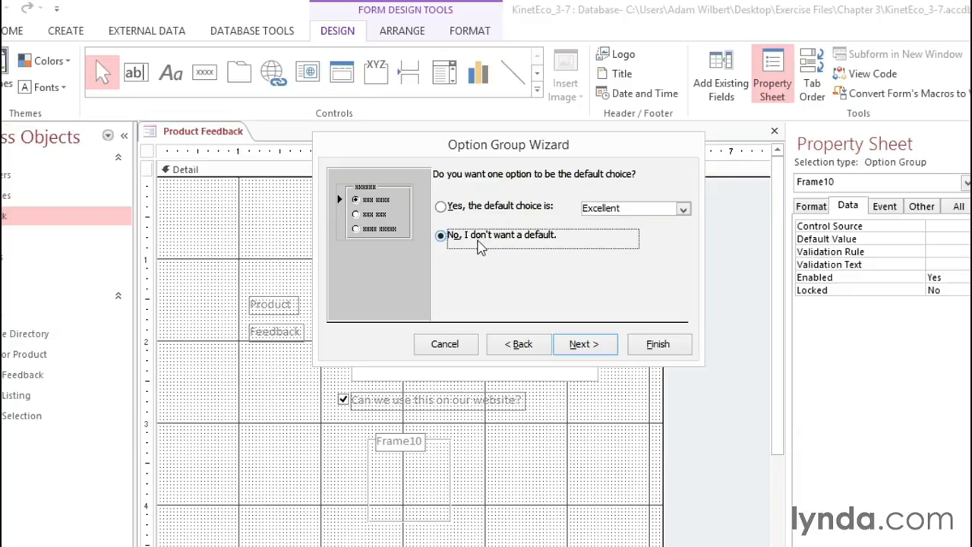
click(602, 352)
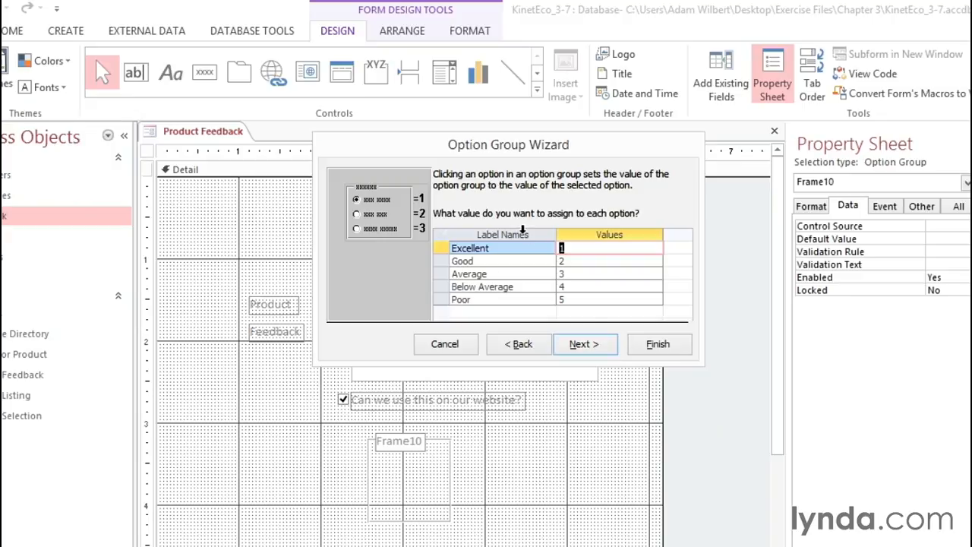
- Assign the values Excellent 5, Good 4, Average 3, Below Average 2 and Poor 1, and continue to the storage choice
click(522, 230)
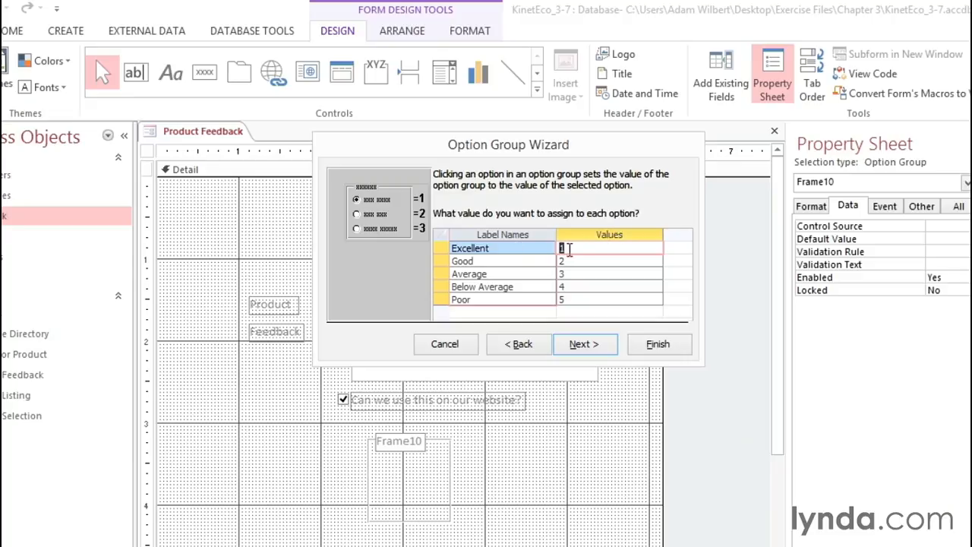
text(5)
key(Down)
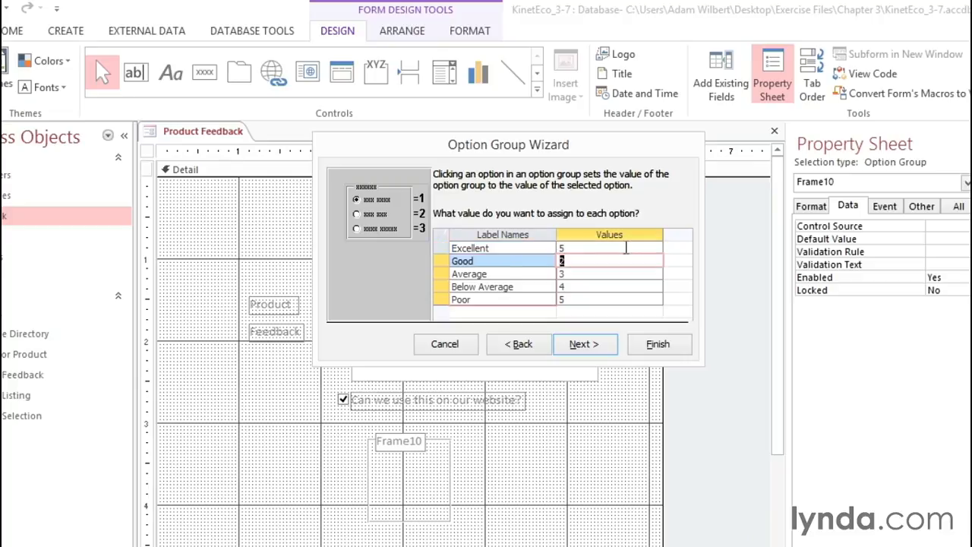
key(Down)
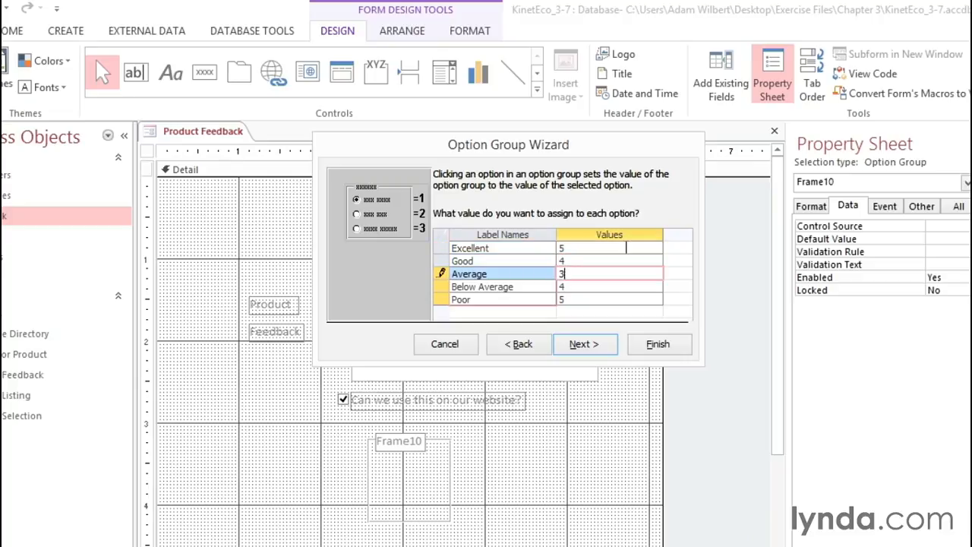
key(Down)
key(Down)
text(1)
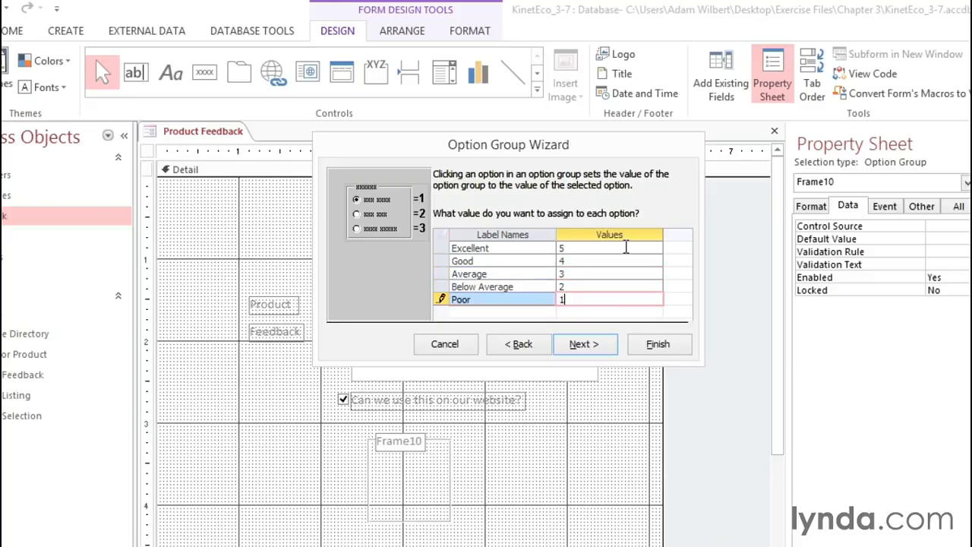
click(599, 344)
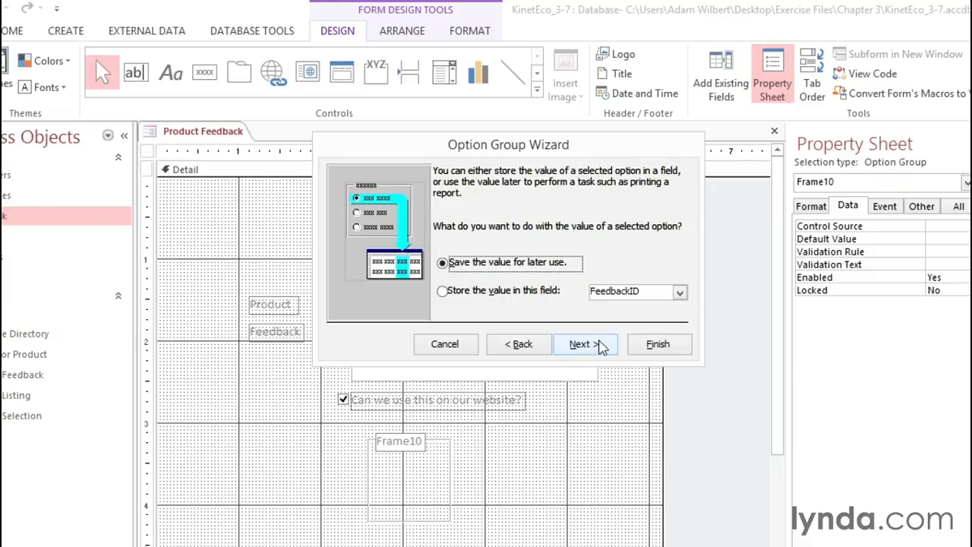
- Store the selected option's value in the Rating field and continue to the control type and style choices
click(443, 293)
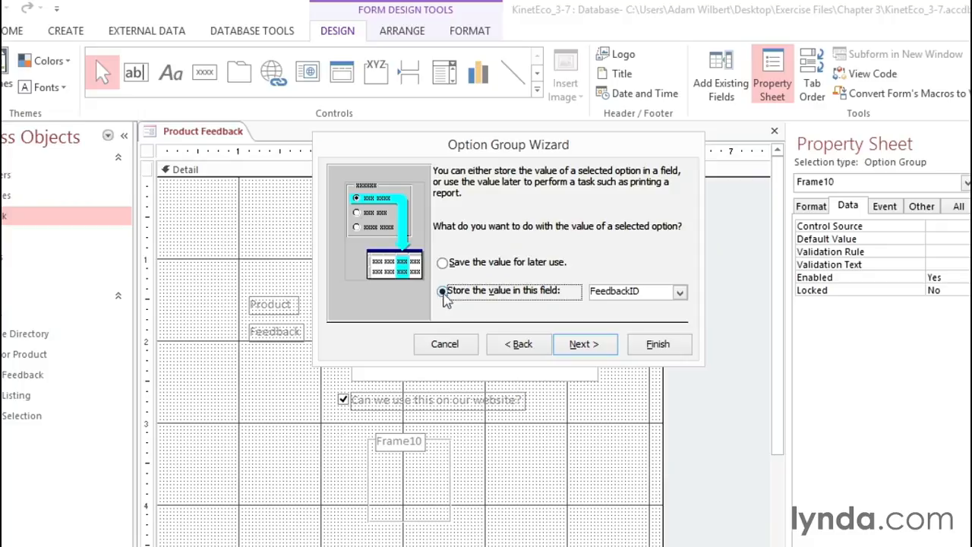
click(680, 292)
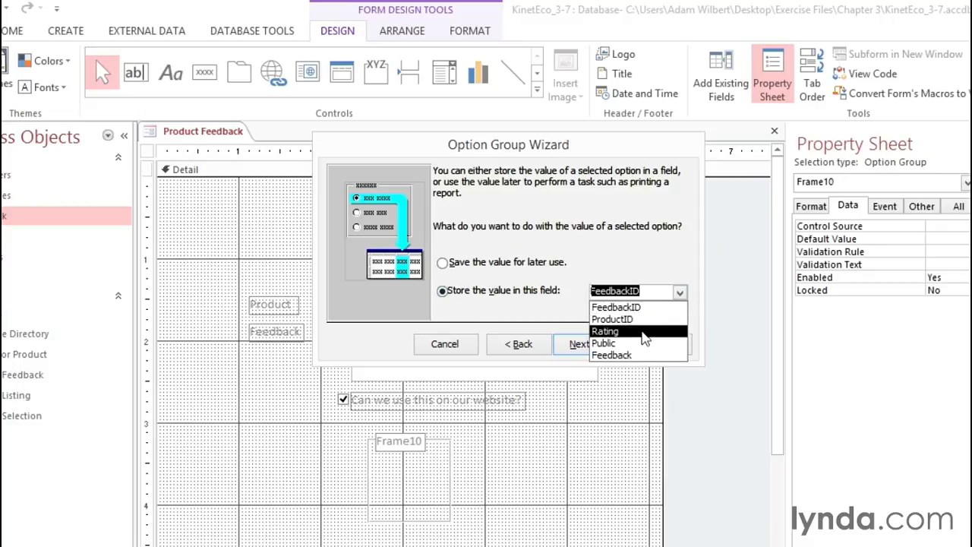
click(644, 332)
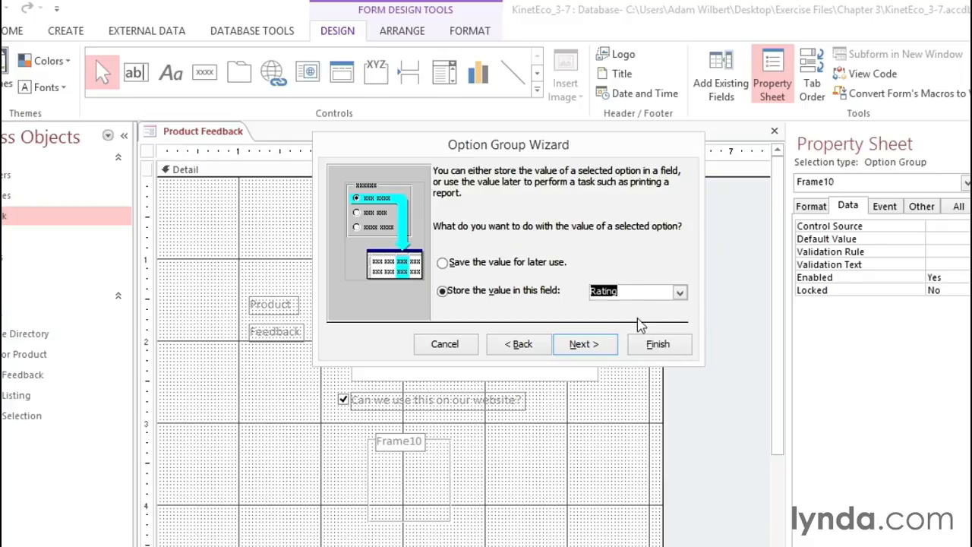
click(579, 343)
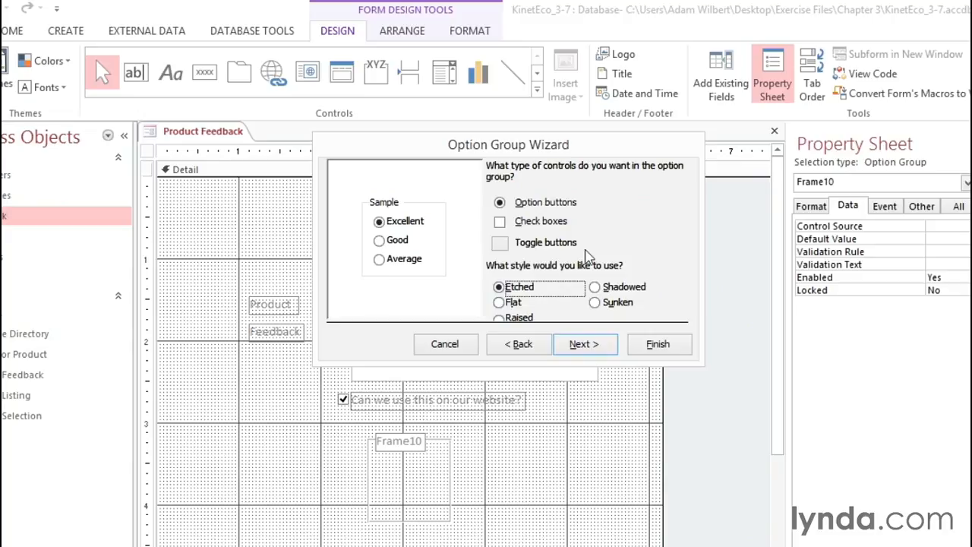
- Preview the available control types and frame styles for the option group, ending on option buttons with the Etched style
click(499, 222)
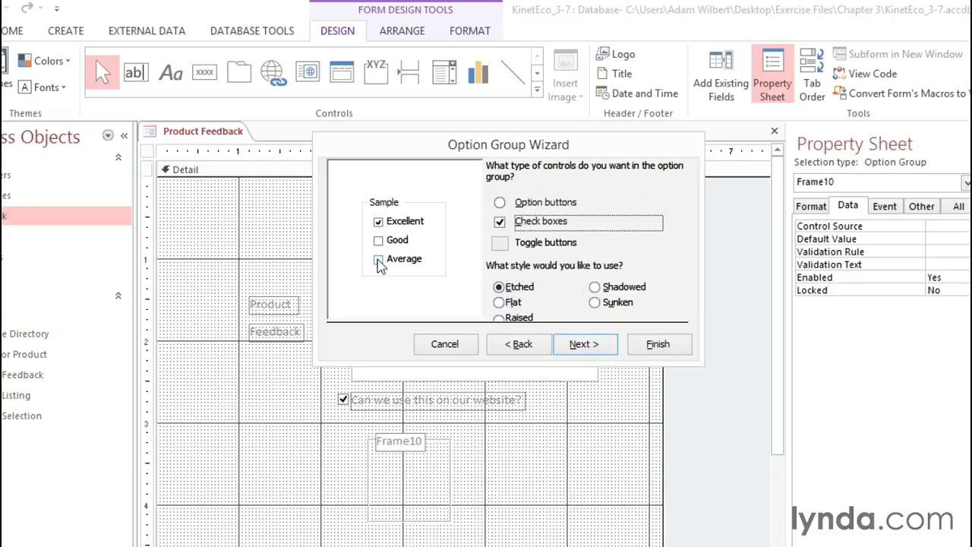
click(501, 245)
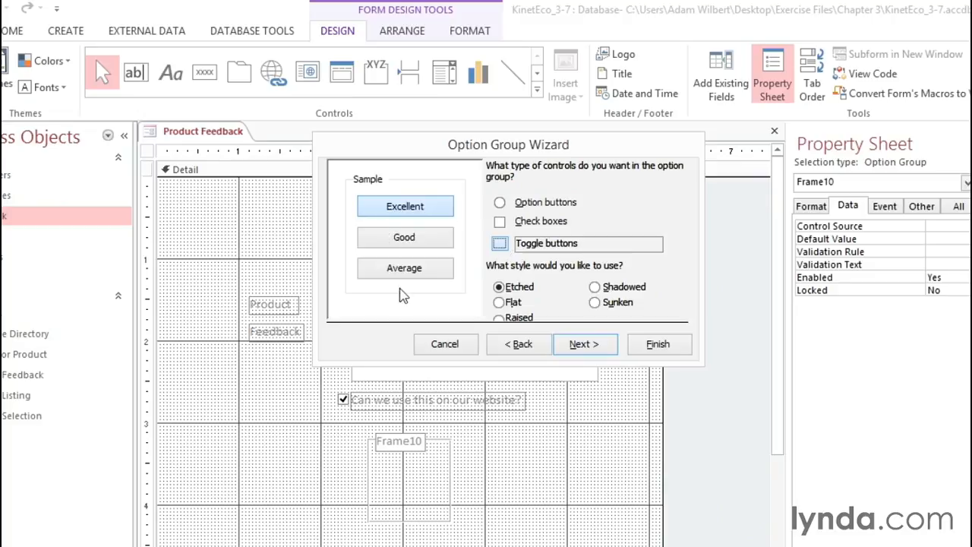
click(500, 222)
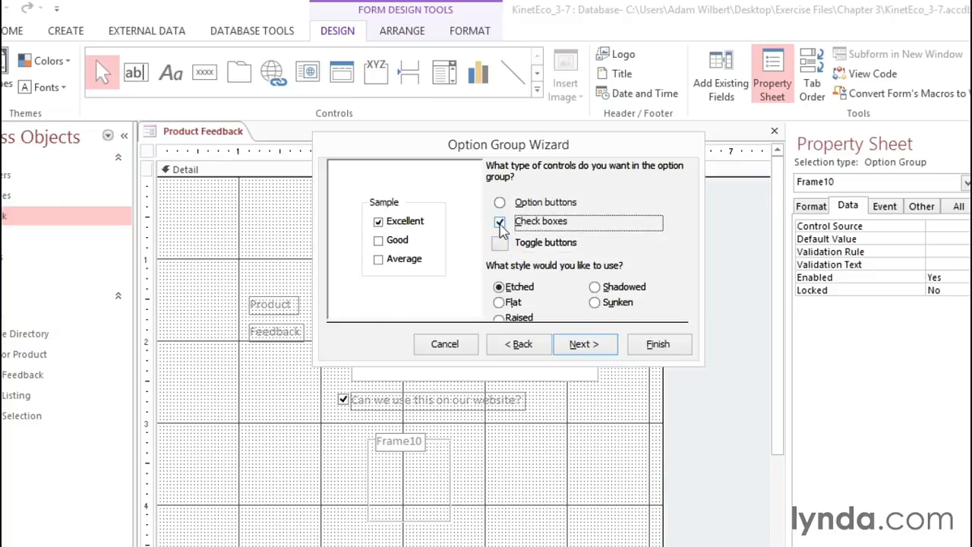
click(500, 203)
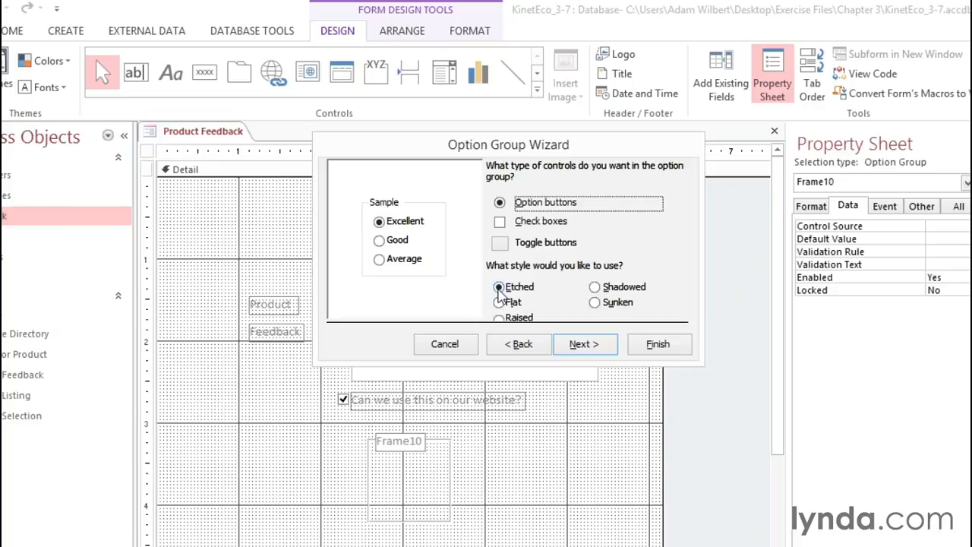
click(499, 303)
click(499, 318)
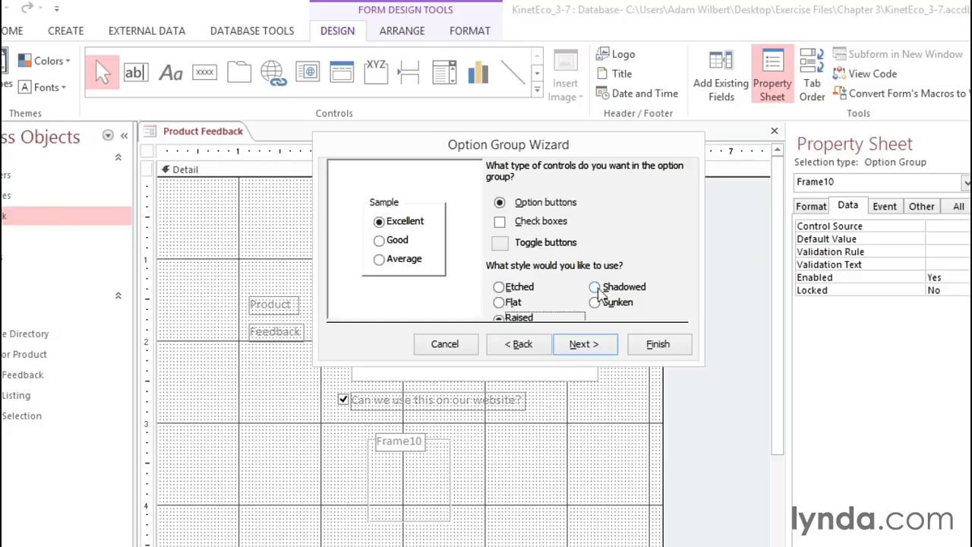
click(594, 287)
click(594, 303)
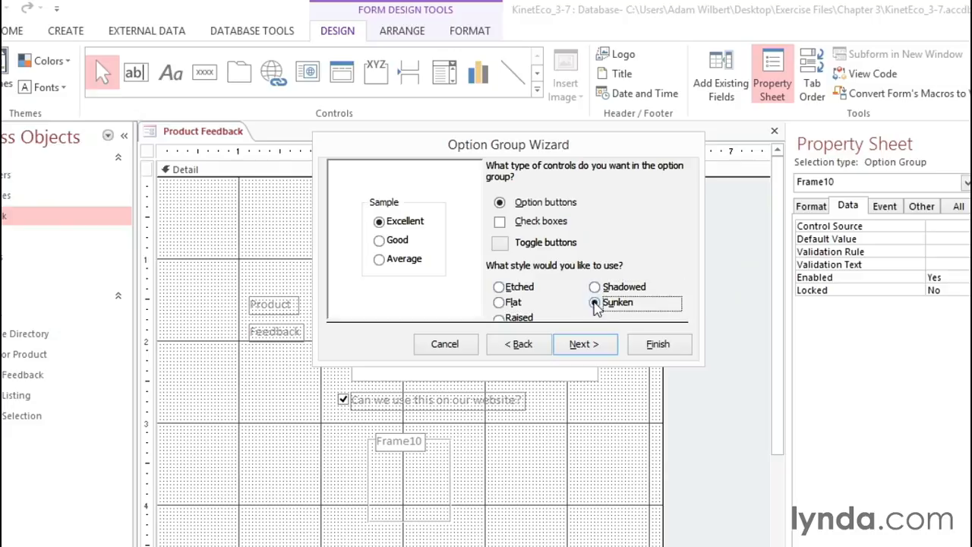
click(499, 288)
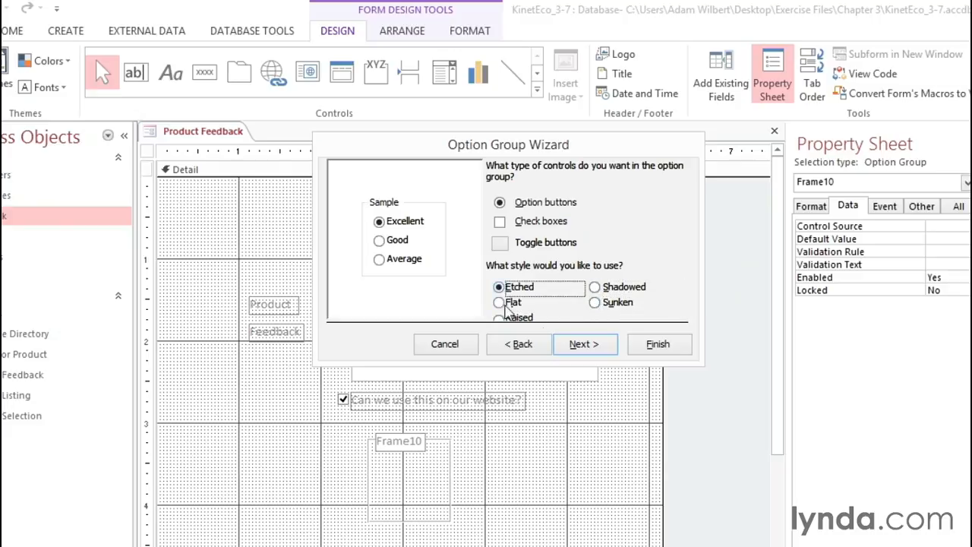
- Finish the wizard with the suggested caption and change the option group's label on the form to "Rating"
click(582, 343)
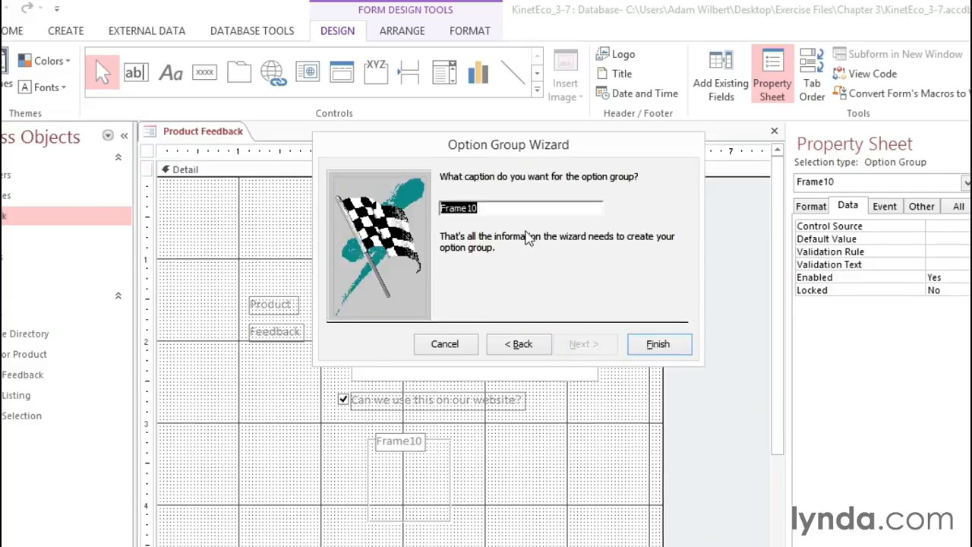
click(658, 344)
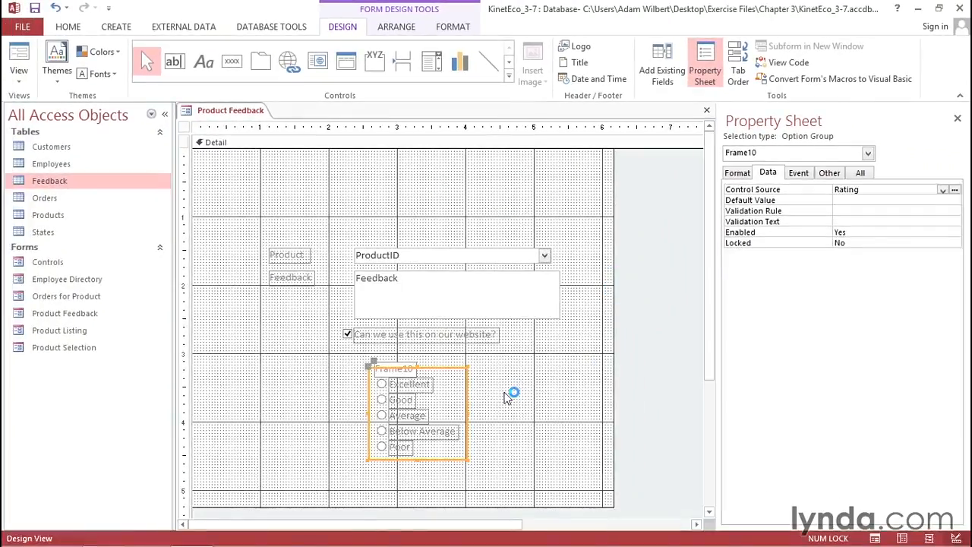
click(407, 370)
double_click(391, 370)
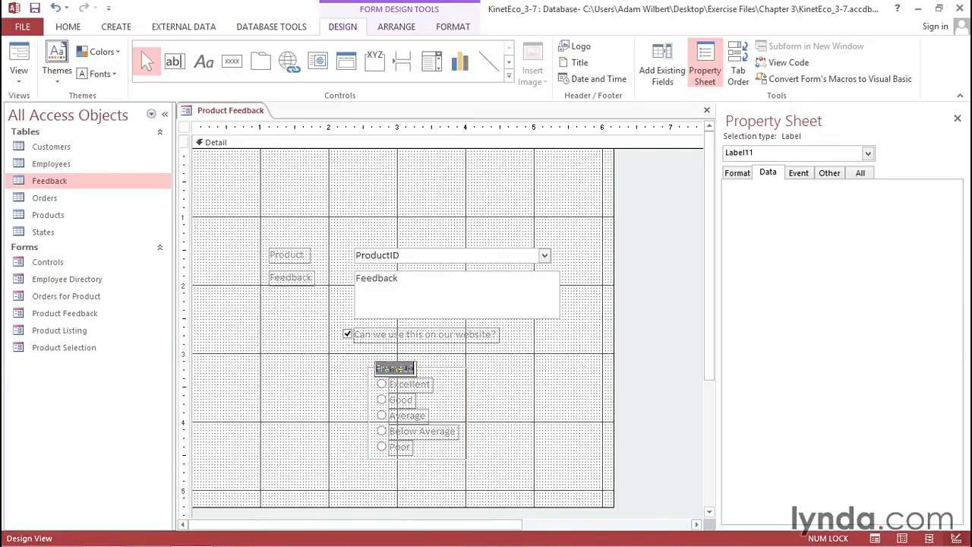
text(Rating)
key(Return)
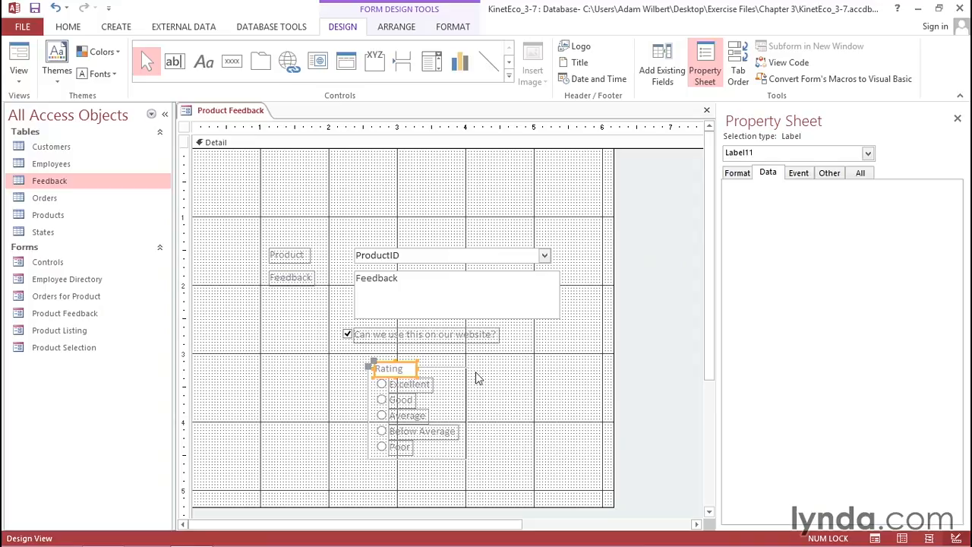
- Move the Product, Feedback and website permission controls up and left, and place the Rating group to the right of the Feedback text box
drag(272, 224, 404, 354)
drag(393, 250, 327, 204)
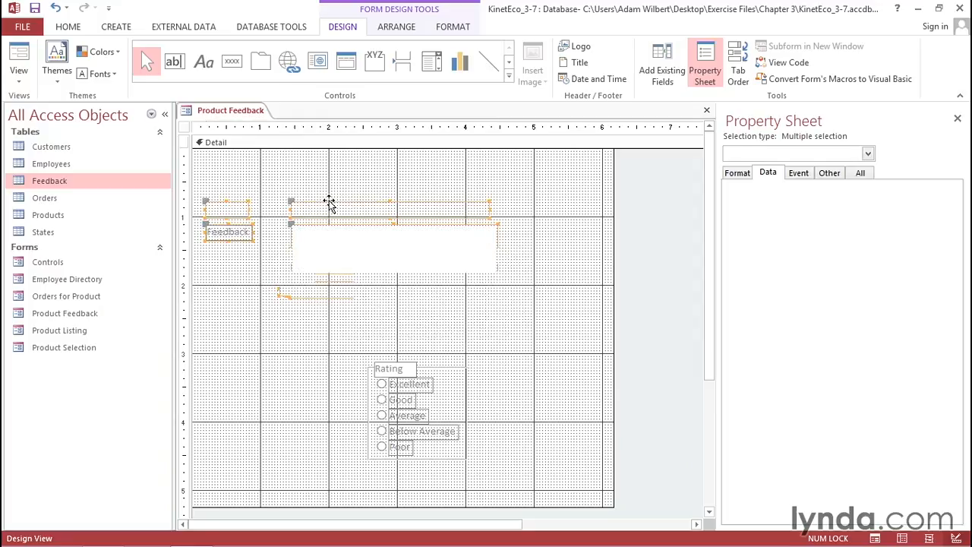
click(365, 380)
click(370, 378)
drag(410, 369, 552, 218)
- Resize the form's Detail section to about 6.6 inches wide and 3 inches tall, and display the form in Form View
drag(616, 238, 643, 237)
drag(441, 506, 445, 353)
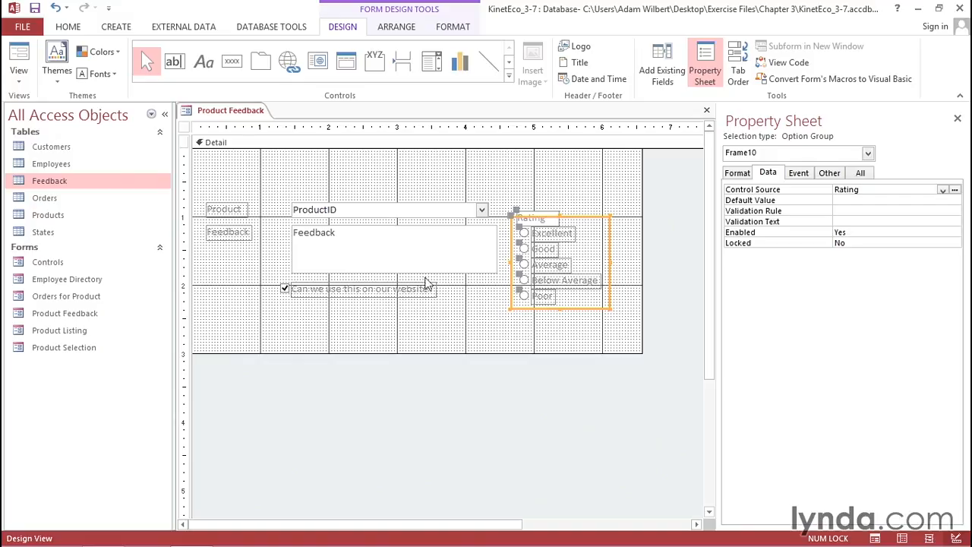
click(19, 52)
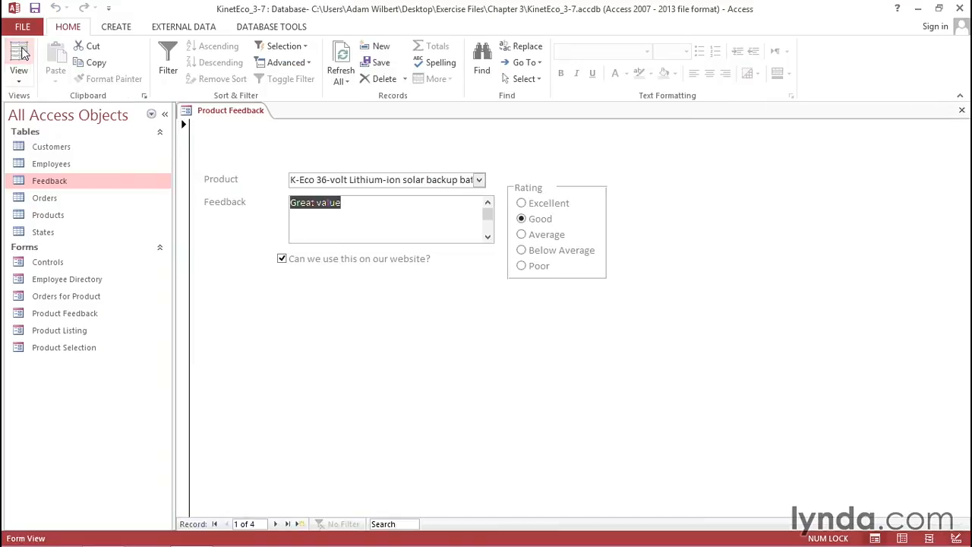
- Add and save a feedback record for K-Eco 180 with the comment "Fantastic.", website use allowed and an Excellent rating
click(300, 524)
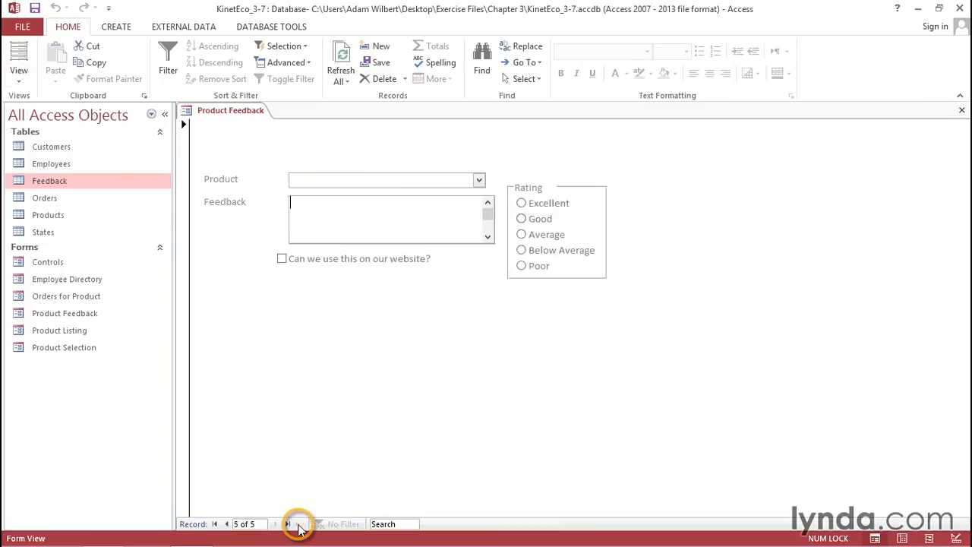
click(479, 180)
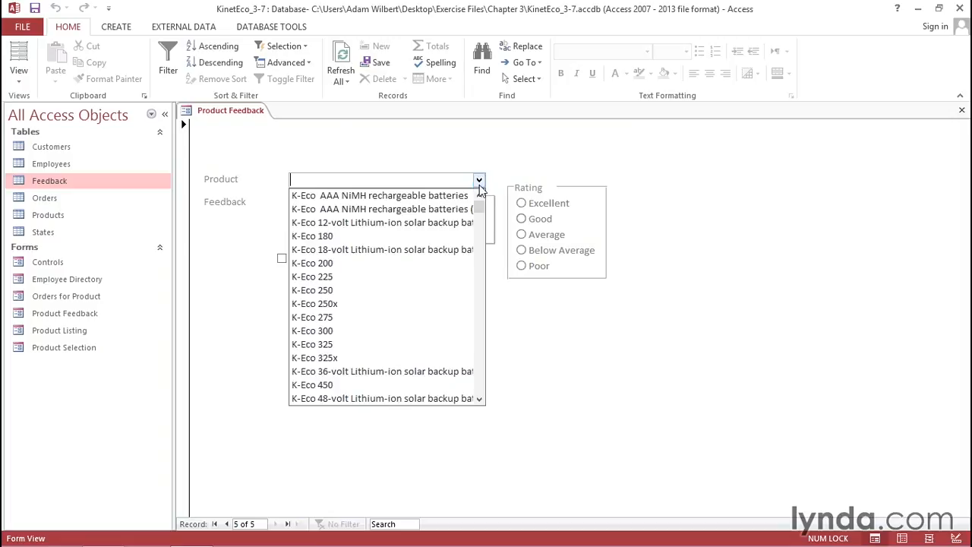
click(393, 242)
click(336, 210)
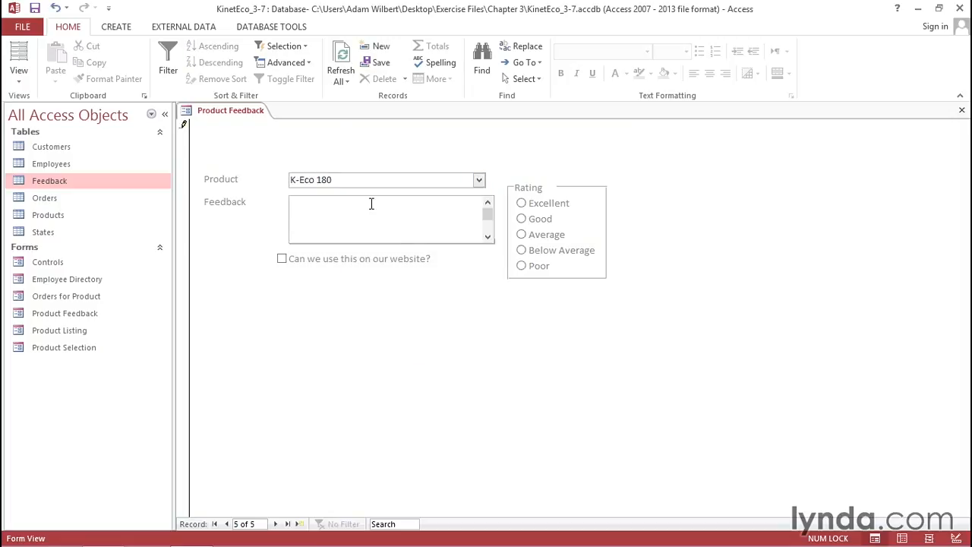
text(Fantastic.)
click(282, 260)
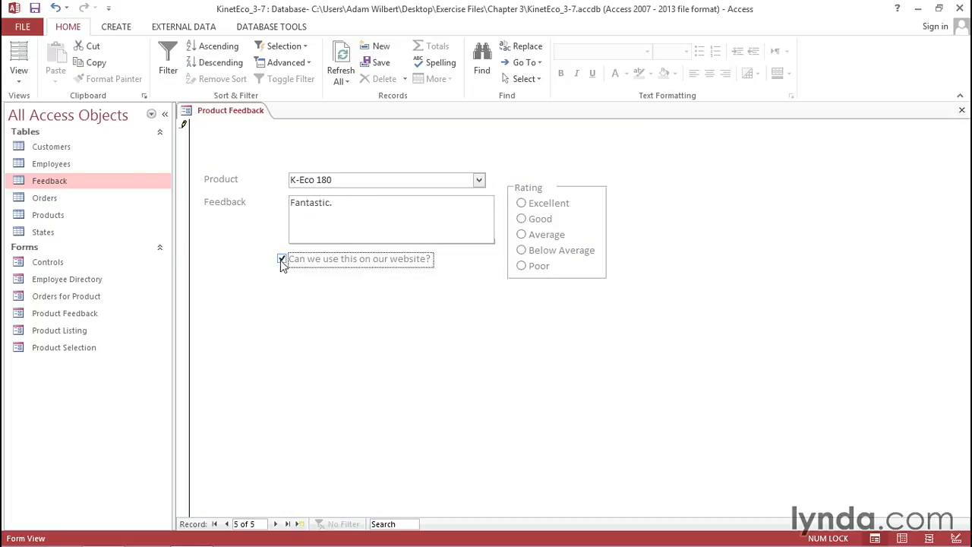
click(522, 204)
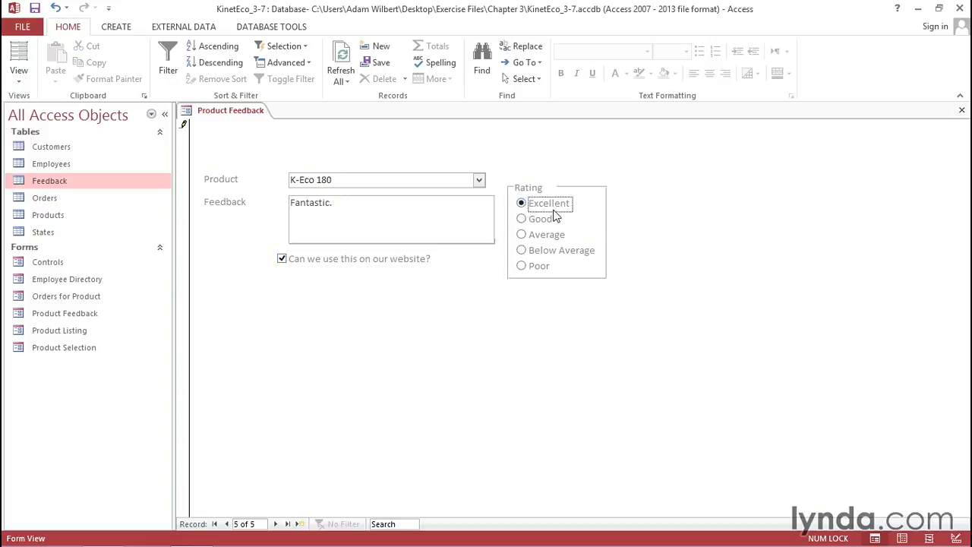
click(186, 129)
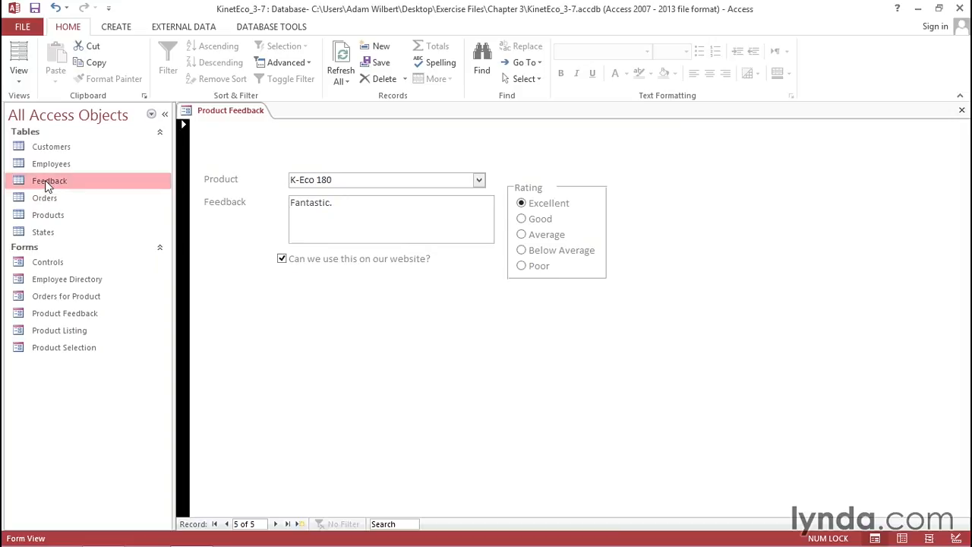
- Open the Feedback table and select the new KE180 record to examine its stored Rating and Public values
double_click(47, 185)
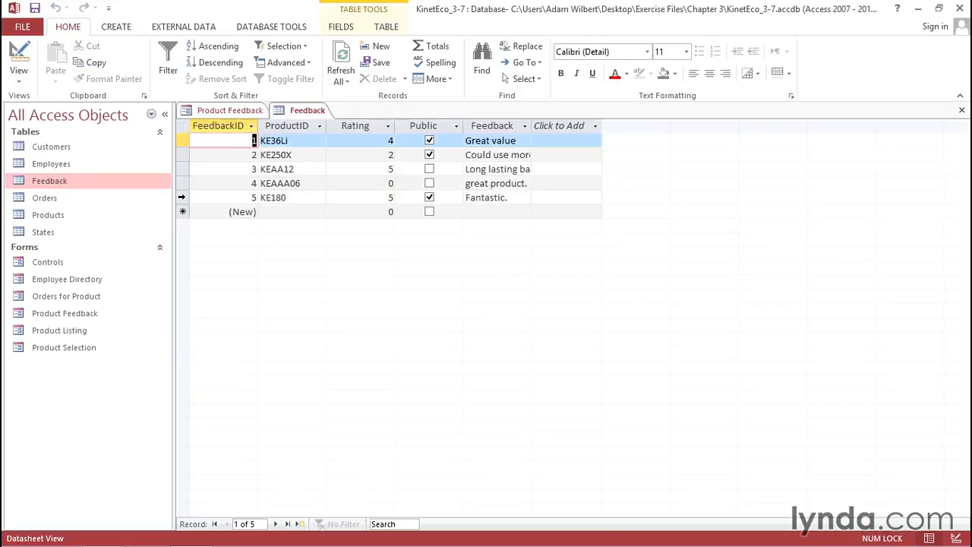
click(182, 198)
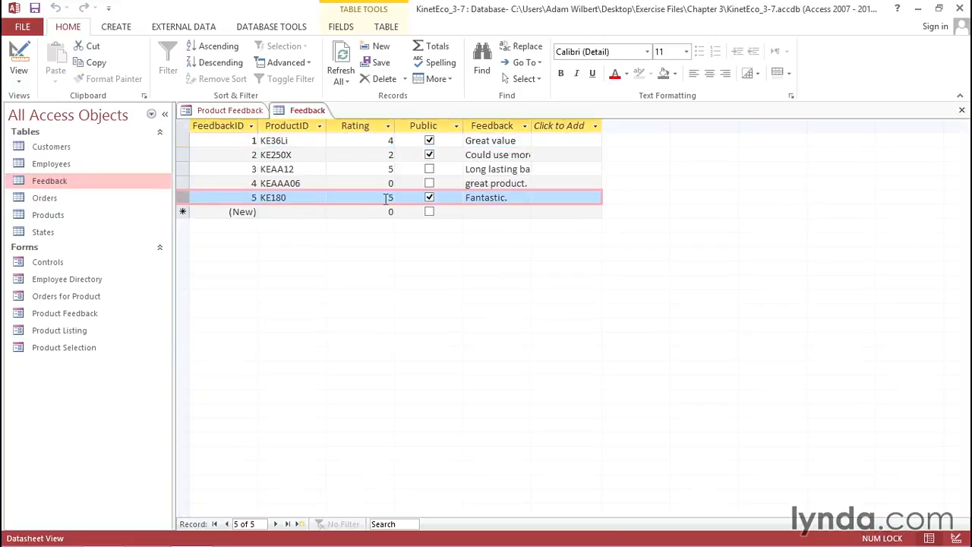